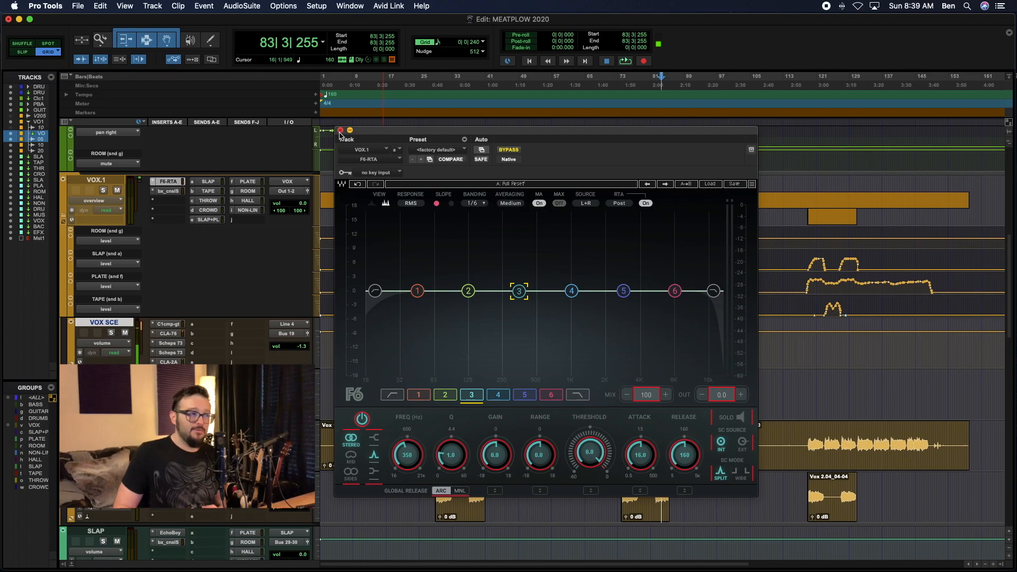
Step: Place the edit cursor near bar 2 and close the F6-RTA plug-in window of the VOX.1 track
left_click(326, 152)
left_click(417, 22)
left_click(341, 130)
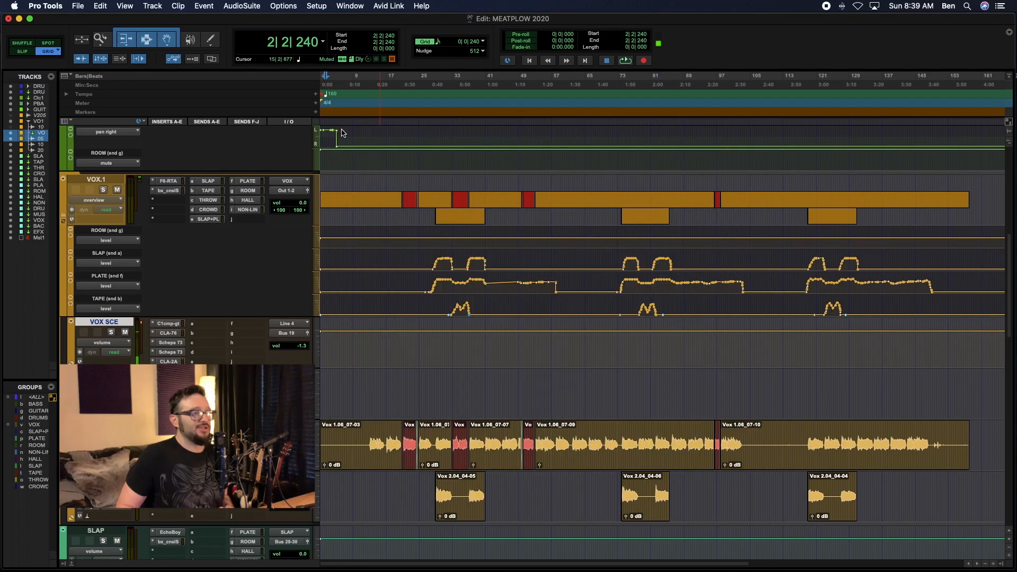
Step: Save the session and play the song from its very beginning for a few bars
scroll(354, 175, "up", 3)
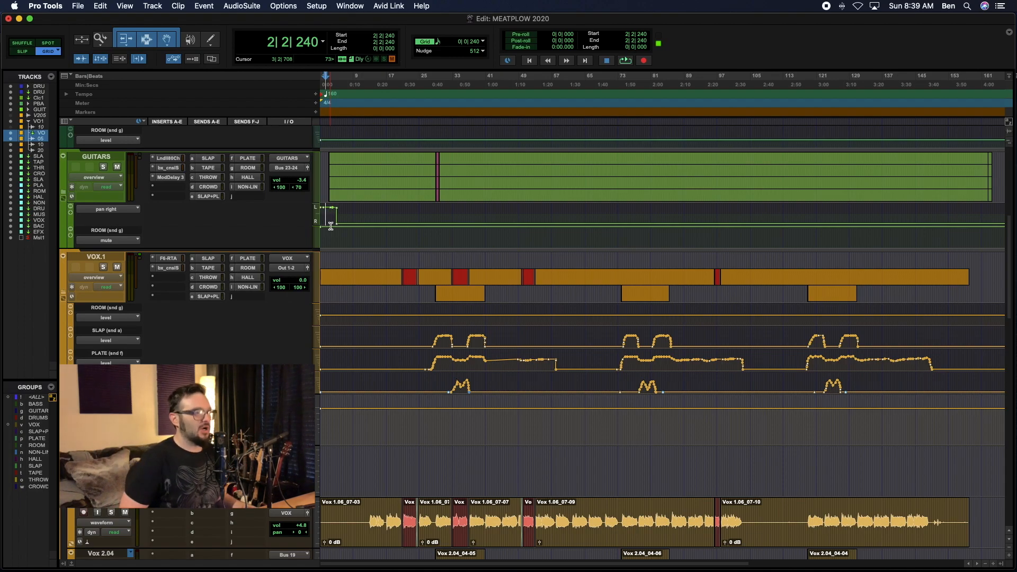
key("Return")
key("super+s")
key("space")
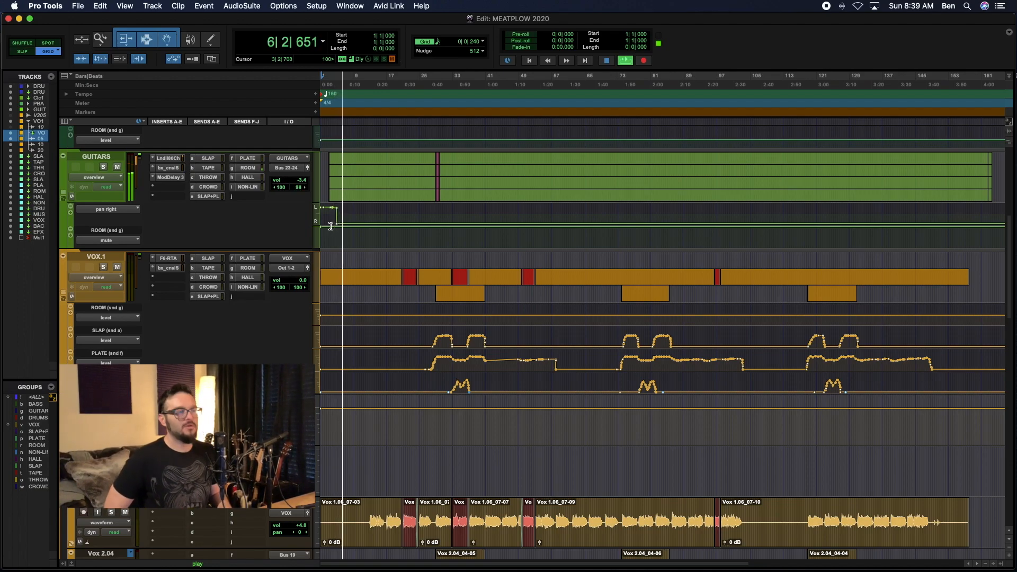
key("space")
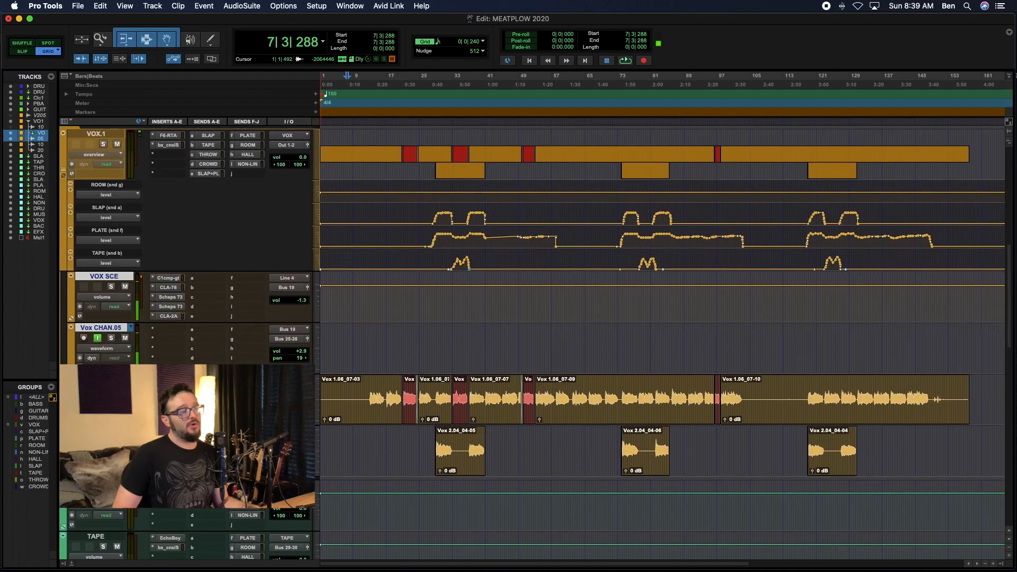
Step: Select the Vox 1.06 track and switch the selection to the Vox 2.04 track
scroll(662, 318, "down", 10)
scroll(662, 317, "up", 15)
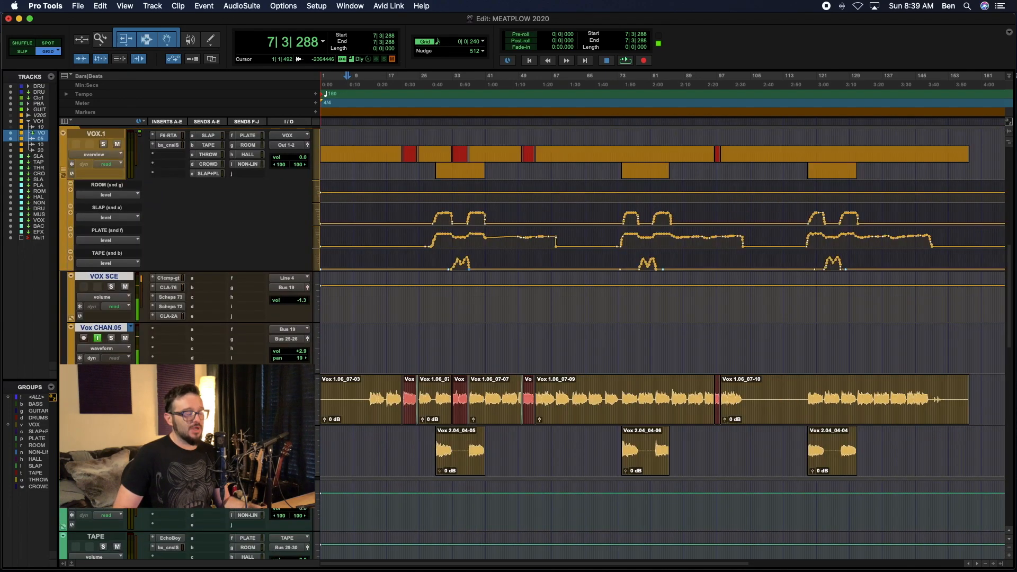
scroll(662, 318, "down", 6)
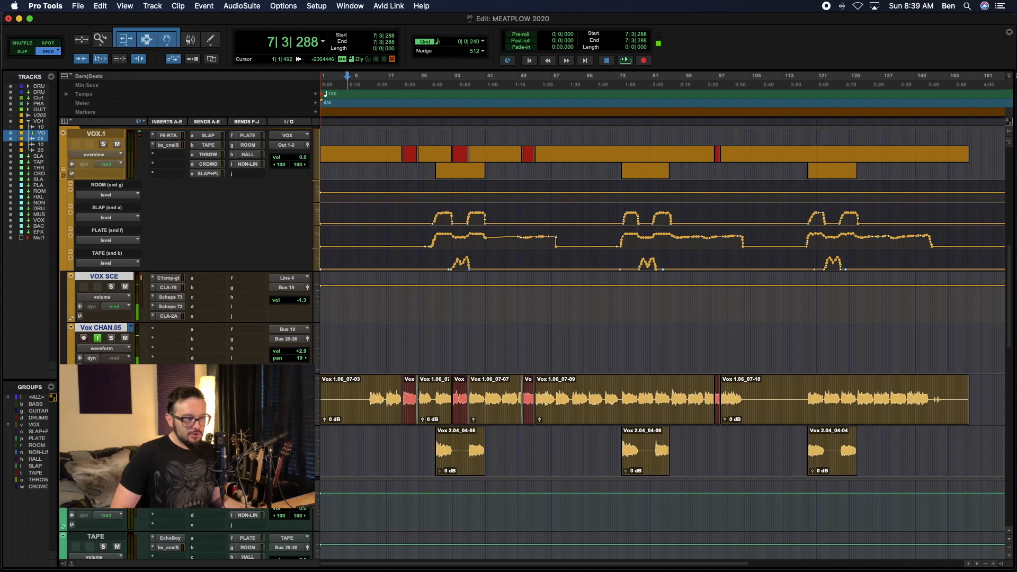
left_click(100, 379)
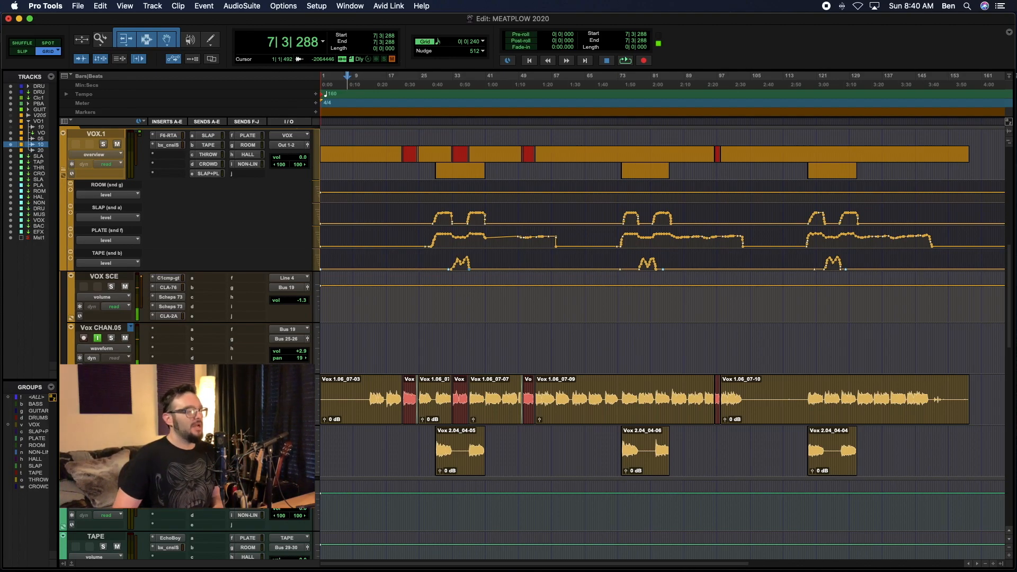
left_click(100, 430)
scroll(101, 430, "up", 2)
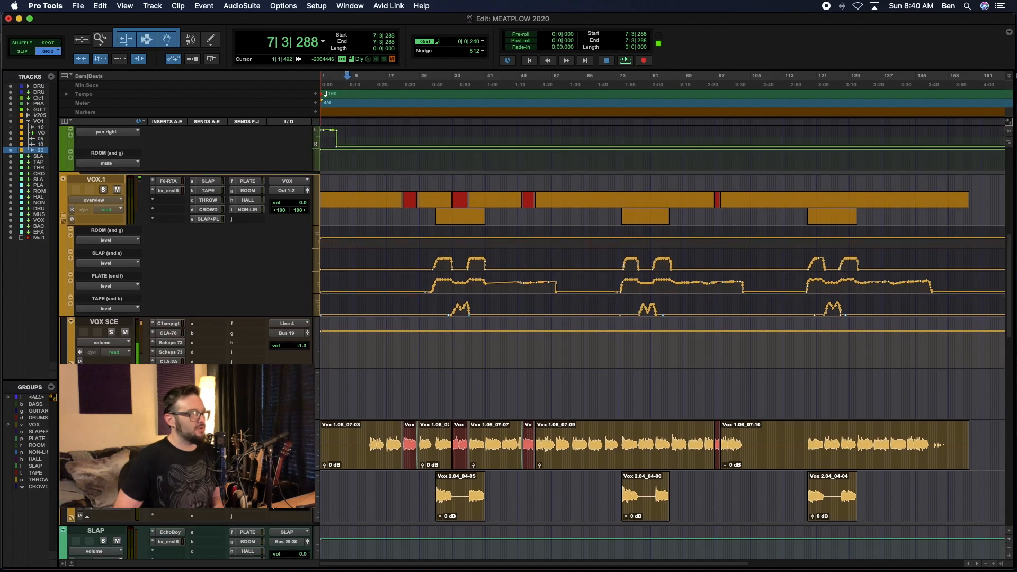
scroll(190, 324, "down", 2)
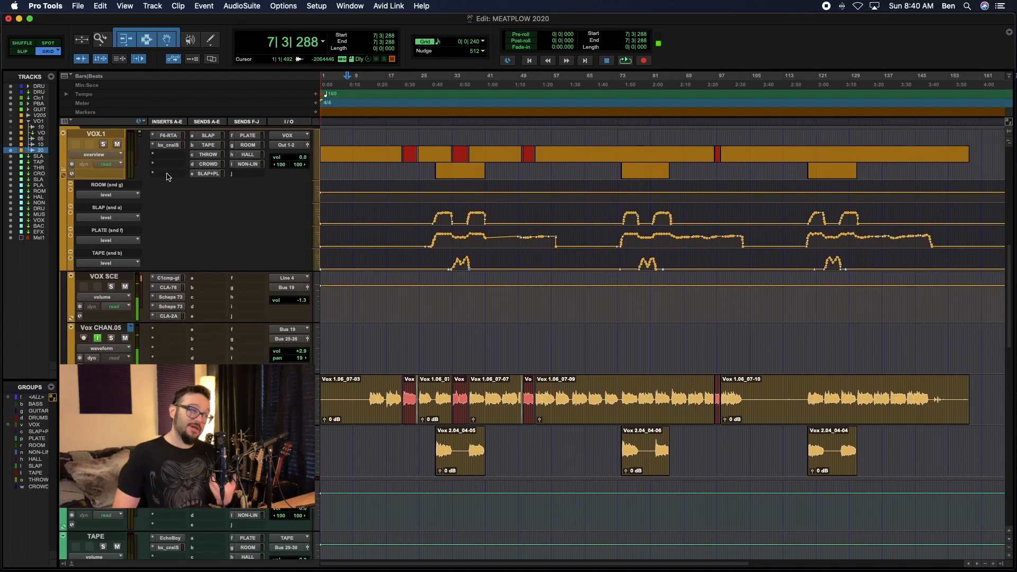
Step: Inspect the F6-RTA equalizer inserted on the VOX.1 track and close its window
left_click(169, 137)
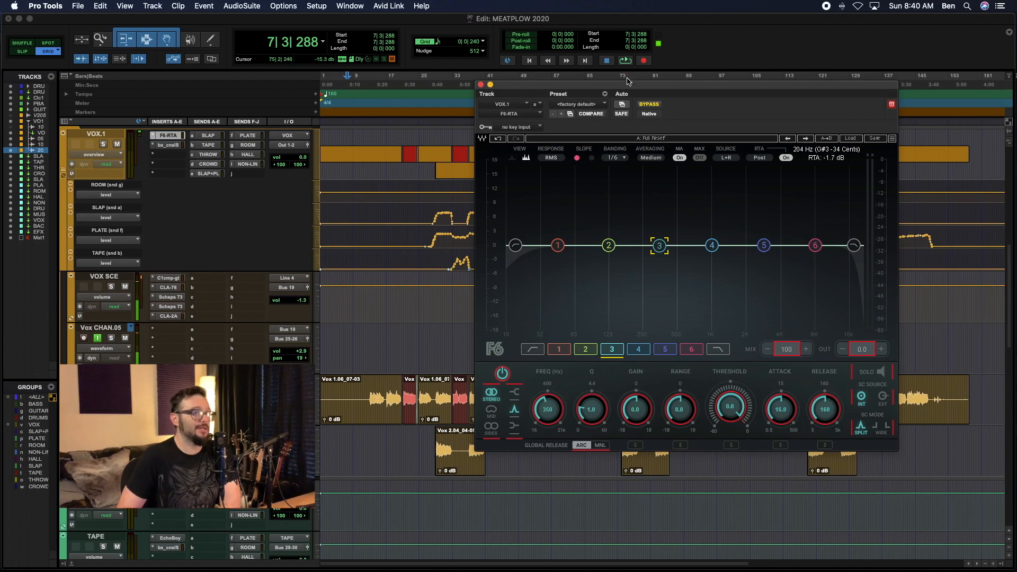
left_click_drag(618, 86, 535, 96)
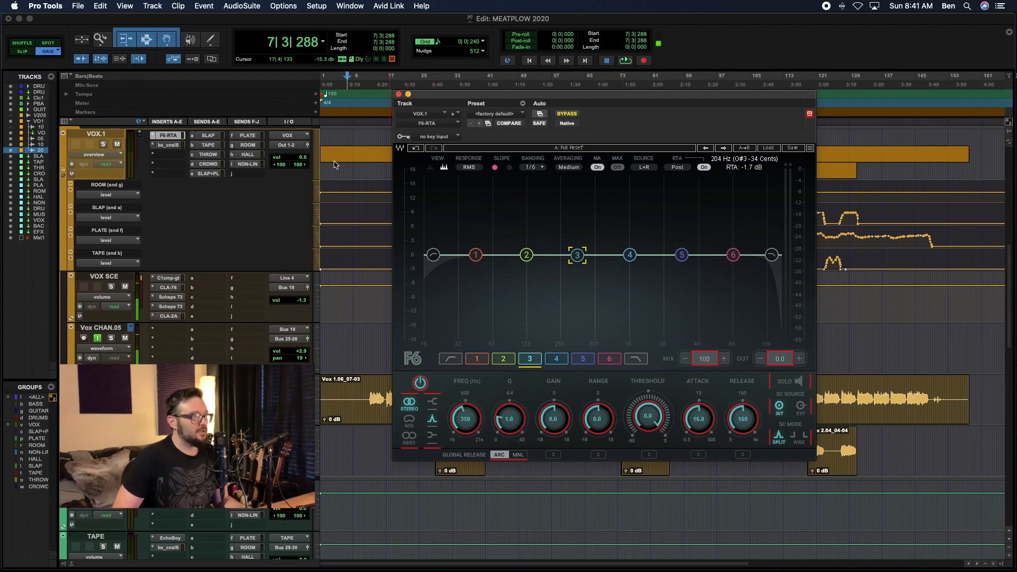
scroll(206, 240, "up", 3)
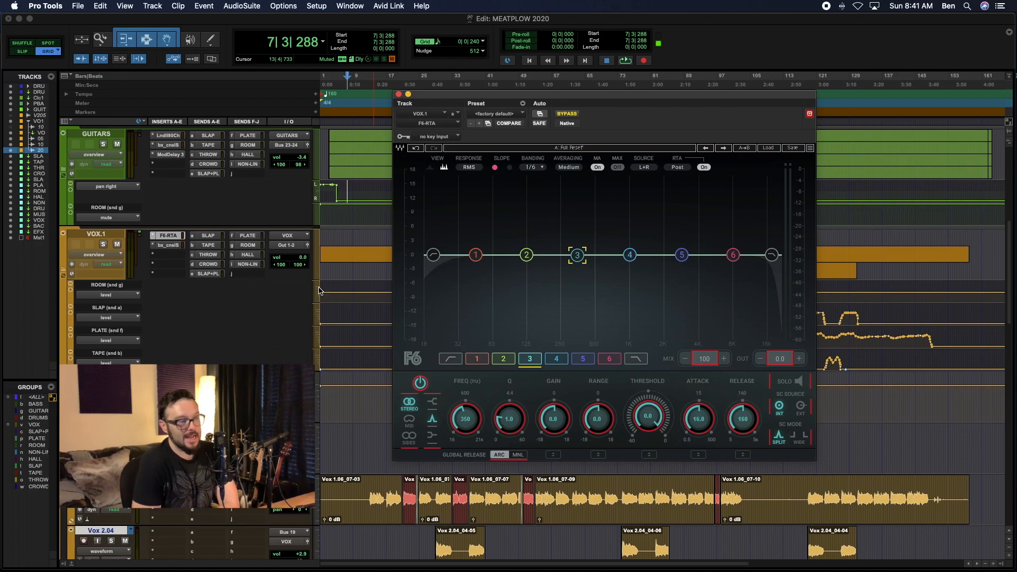
left_click(398, 94)
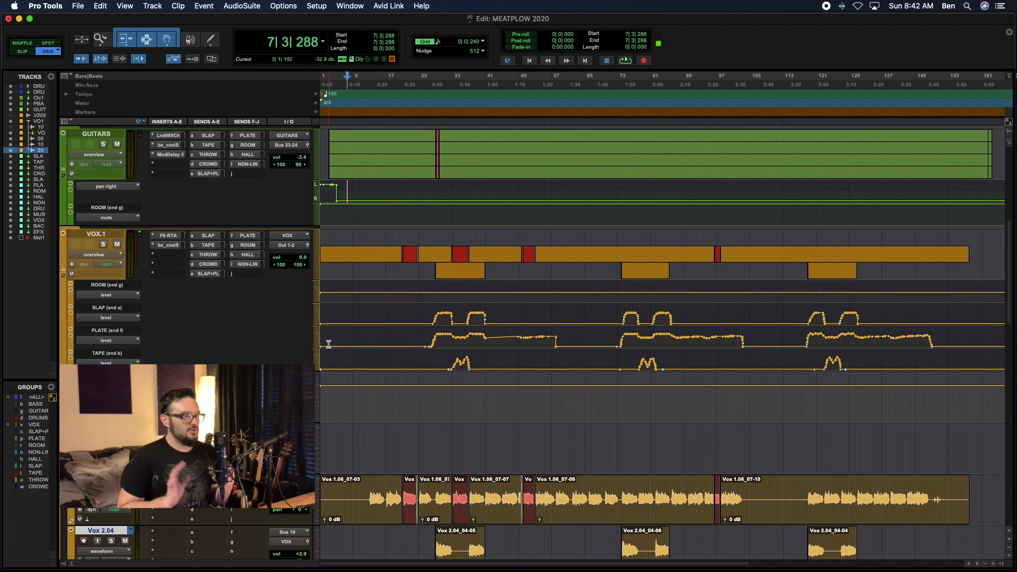
left_click(169, 236)
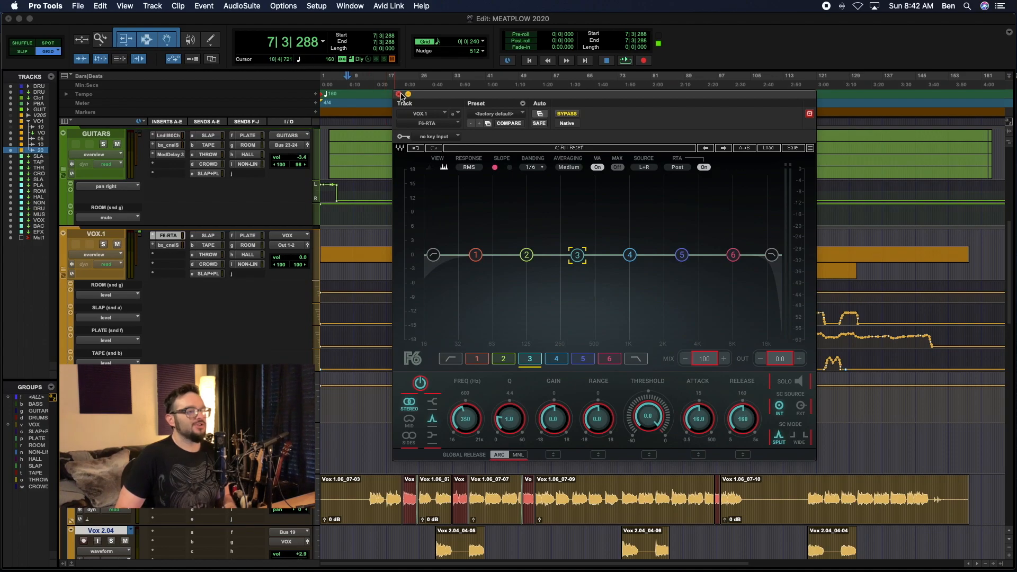
left_click(399, 94)
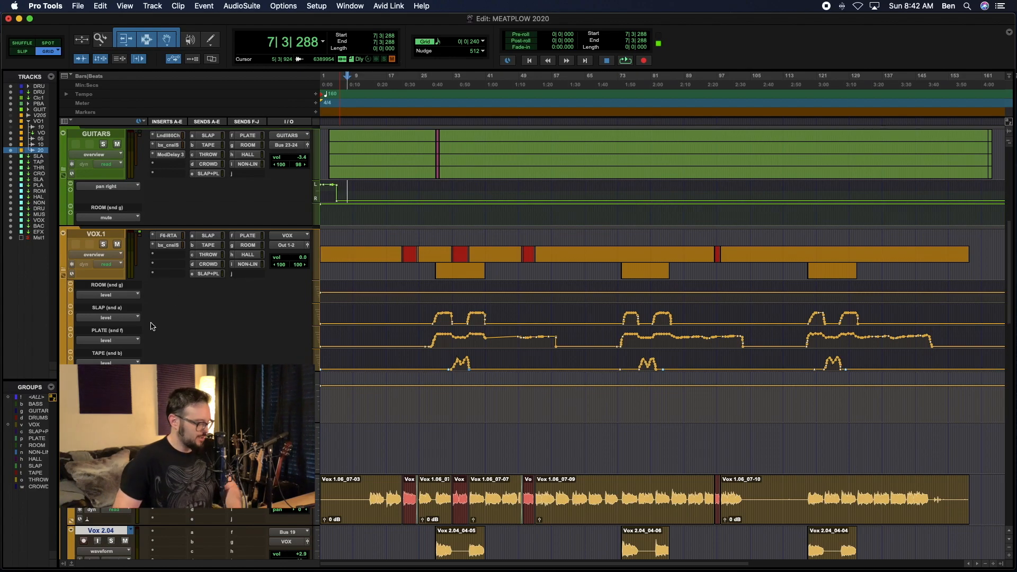
Step: Start playback, enable the VOX group and solo the vocal tracks through VOX.1
key("space")
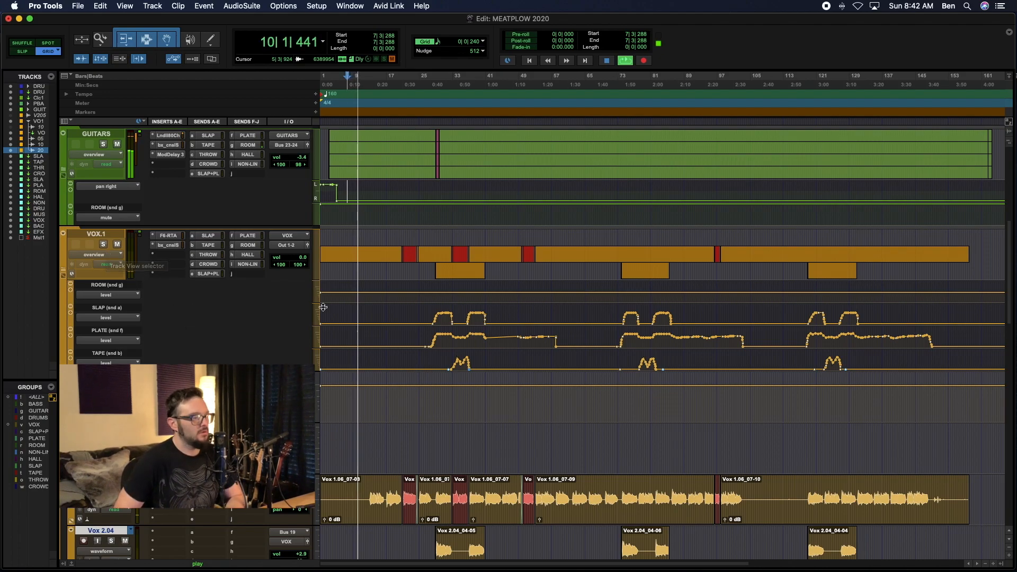
scroll(339, 360, "down", 3)
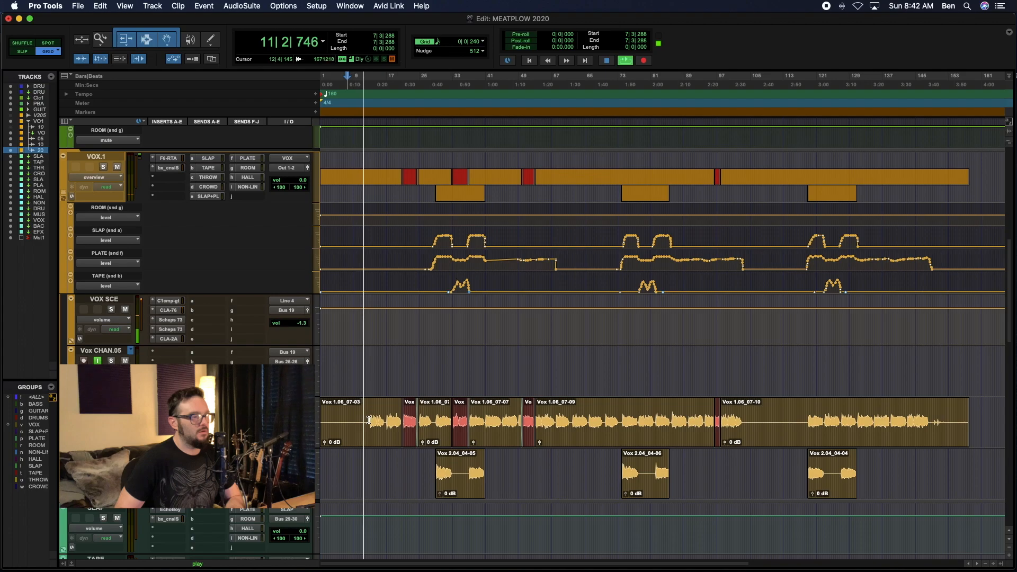
scroll(374, 420, "down", 10)
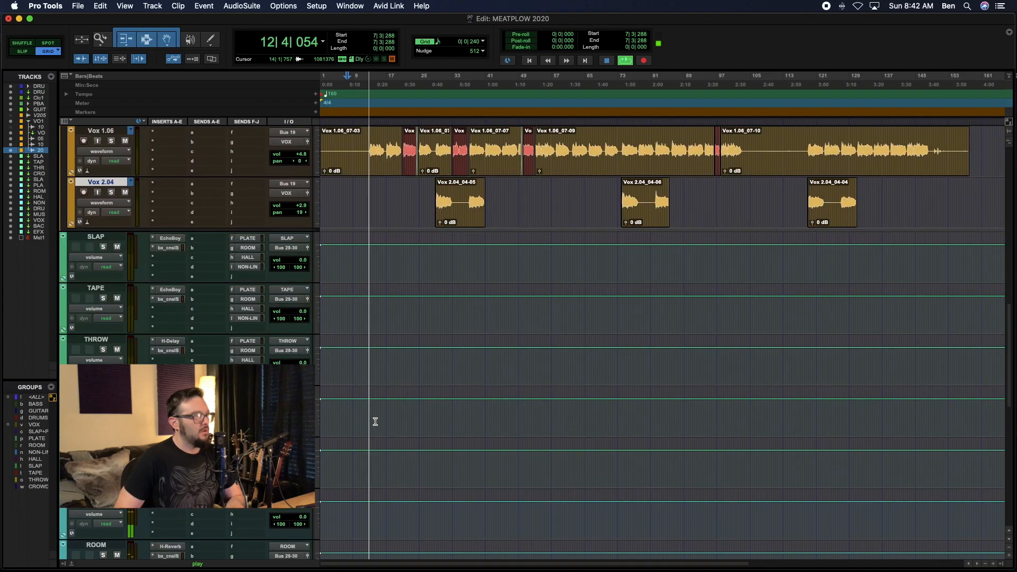
scroll(375, 354, "up", 5)
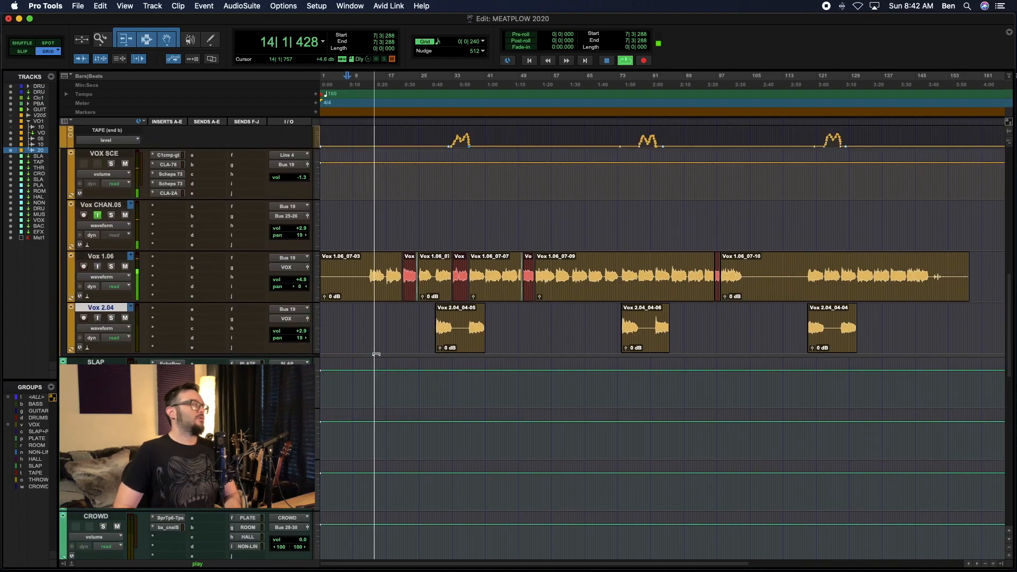
scroll(376, 353, "up", 6)
key("v")
left_click(104, 167)
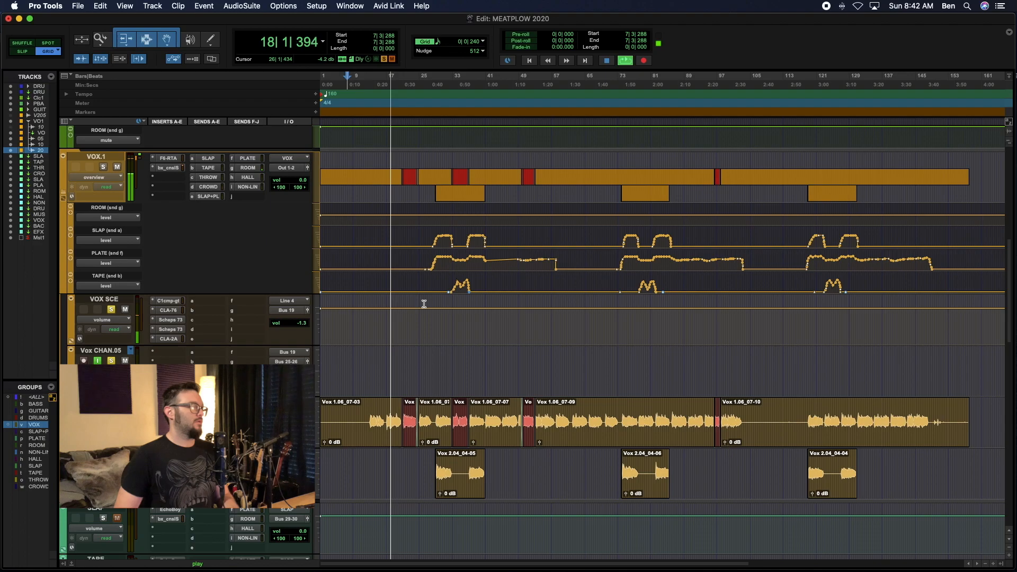
Step: Open the F6-RTA on VOX.1 and examine the soloed vocal's frequency spectrum during playback
scroll(291, 244, "up", 1)
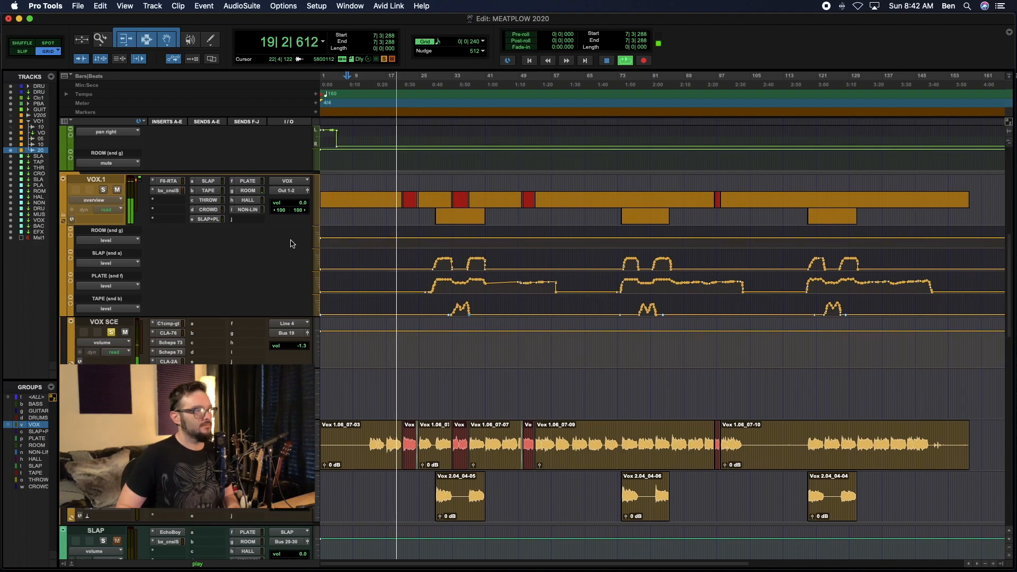
scroll(291, 244, "up", 2)
scroll(211, 281, "up", 1)
scroll(176, 300, "up", 3)
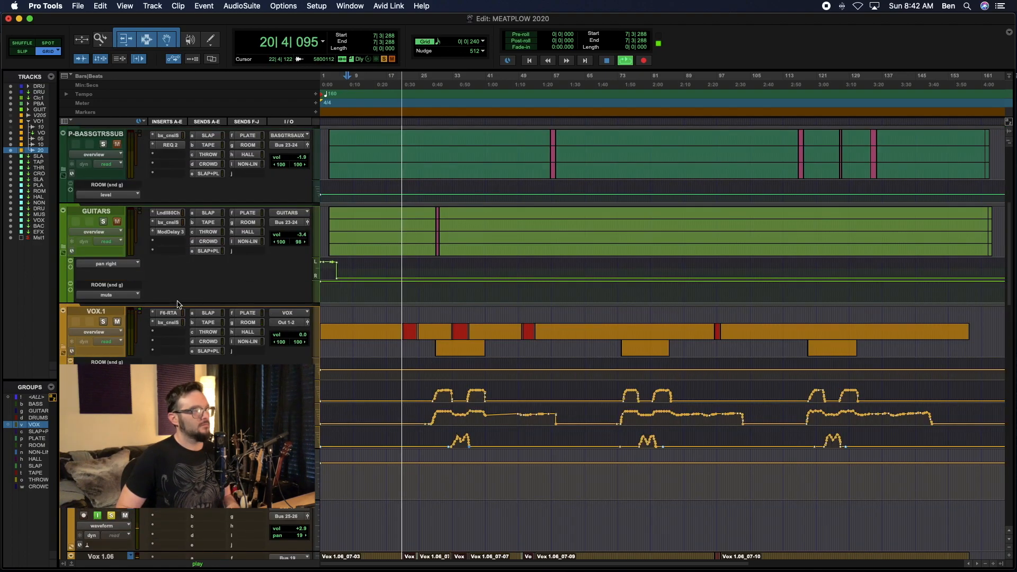
left_click(172, 313)
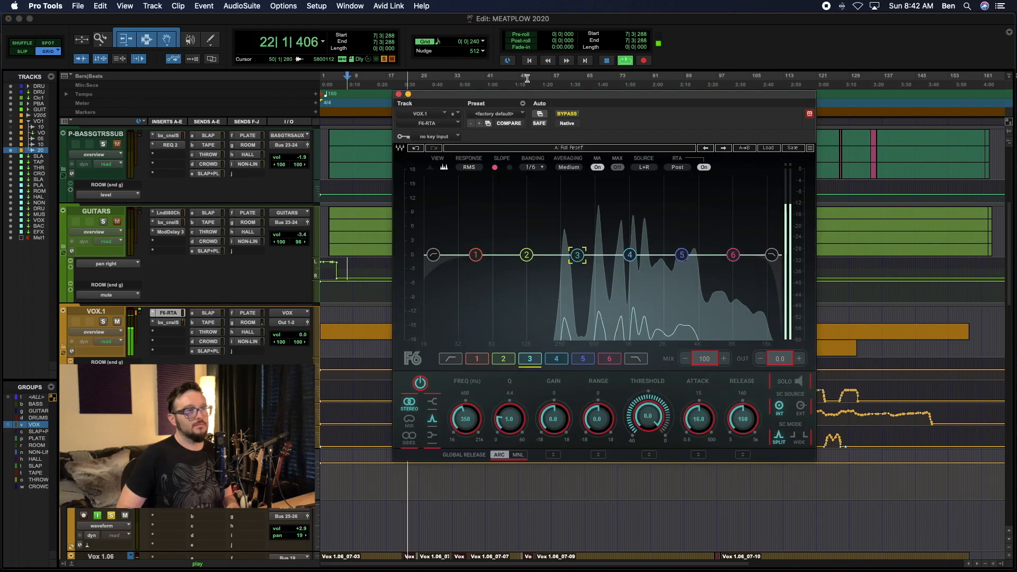
left_click_drag(527, 95, 493, 115)
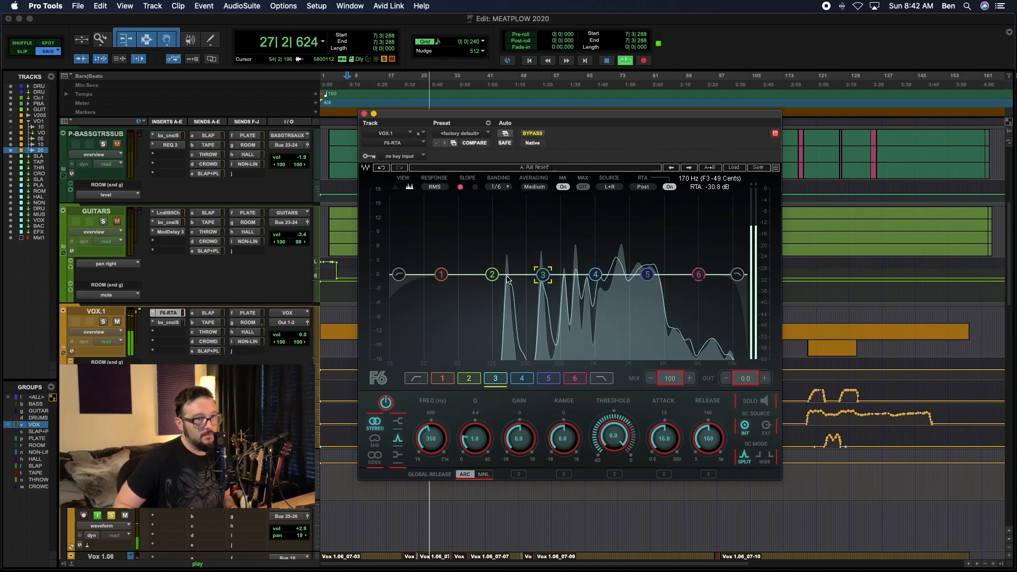
key("space")
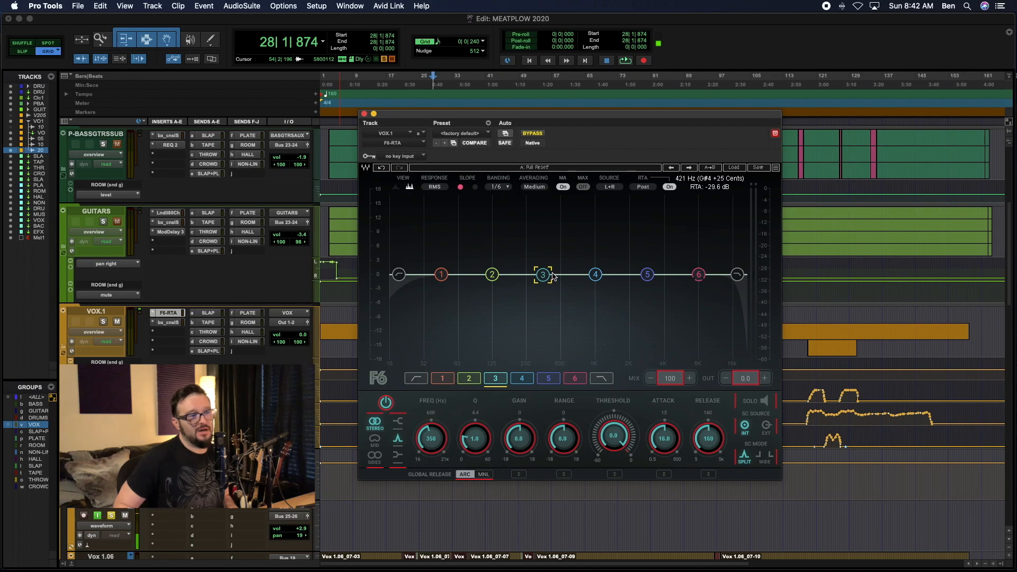
key("space")
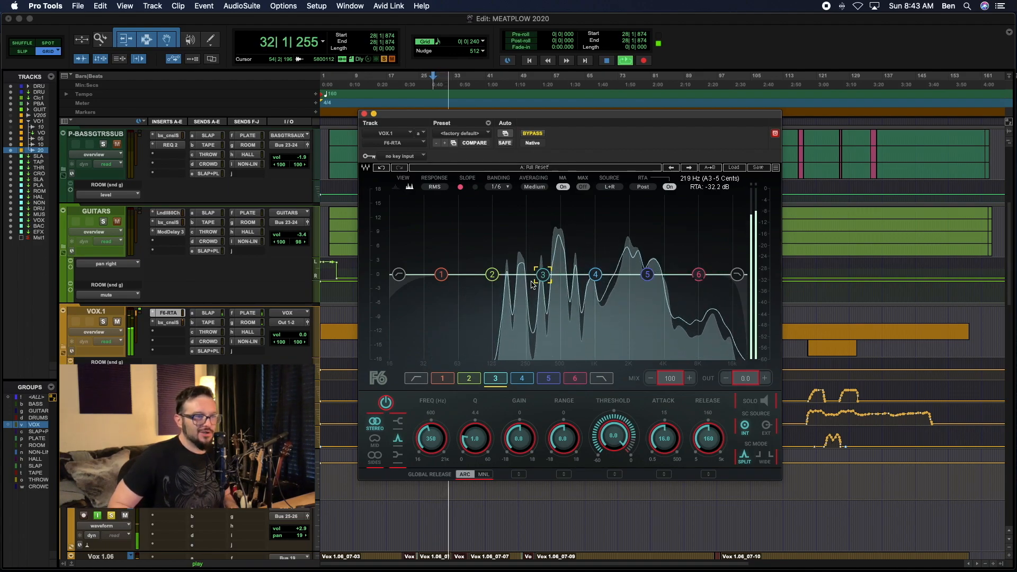
key("space")
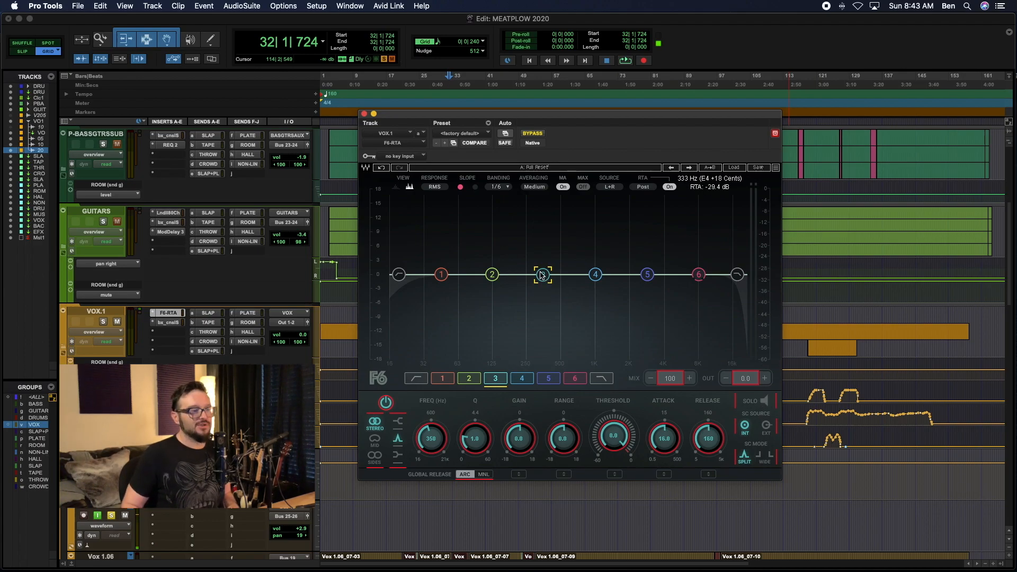
Step: Select the Vox 1.06 passage from about bar 12 to bar 28 and play it with the F6-RTA analyzer in view
left_click_drag(394, 117, 490, 411)
scroll(377, 390, "down", 10)
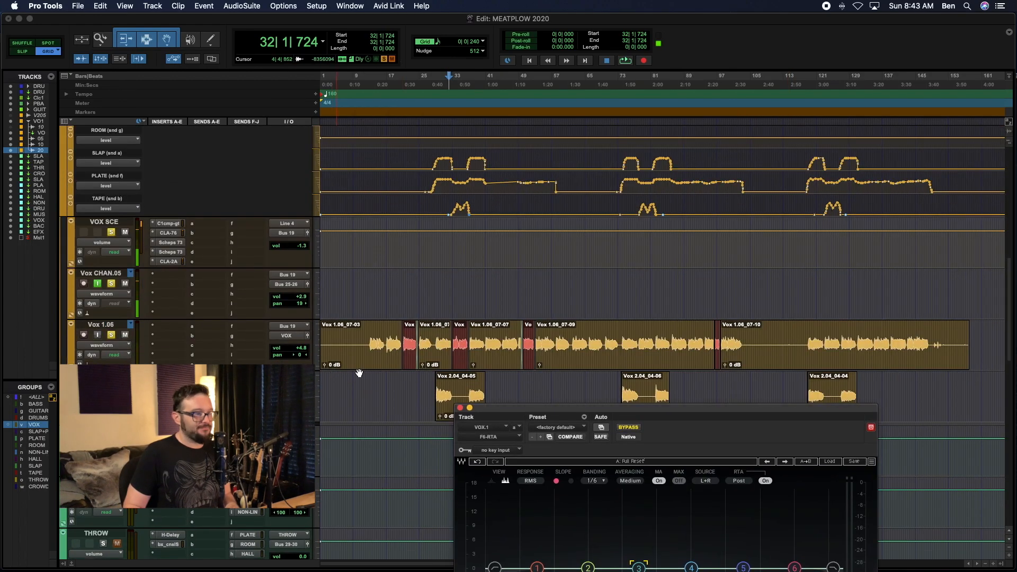
left_click_drag(367, 340, 433, 349)
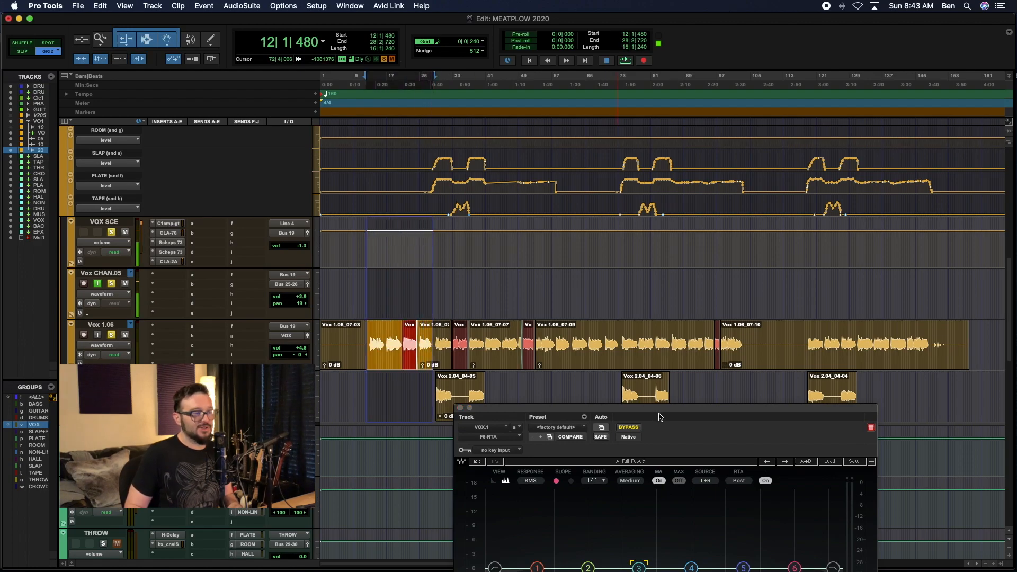
left_click_drag(649, 409, 572, 147)
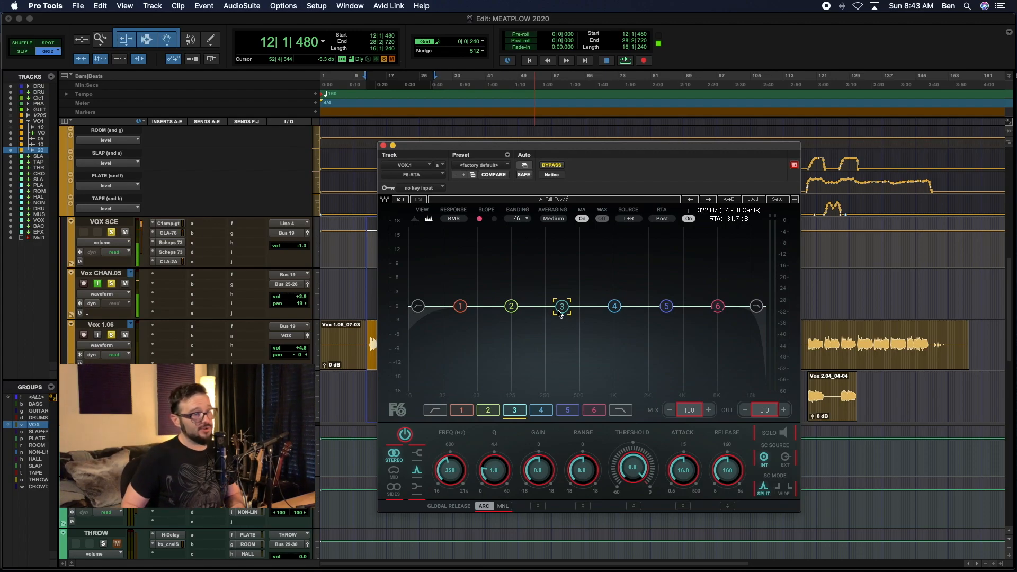
key("space")
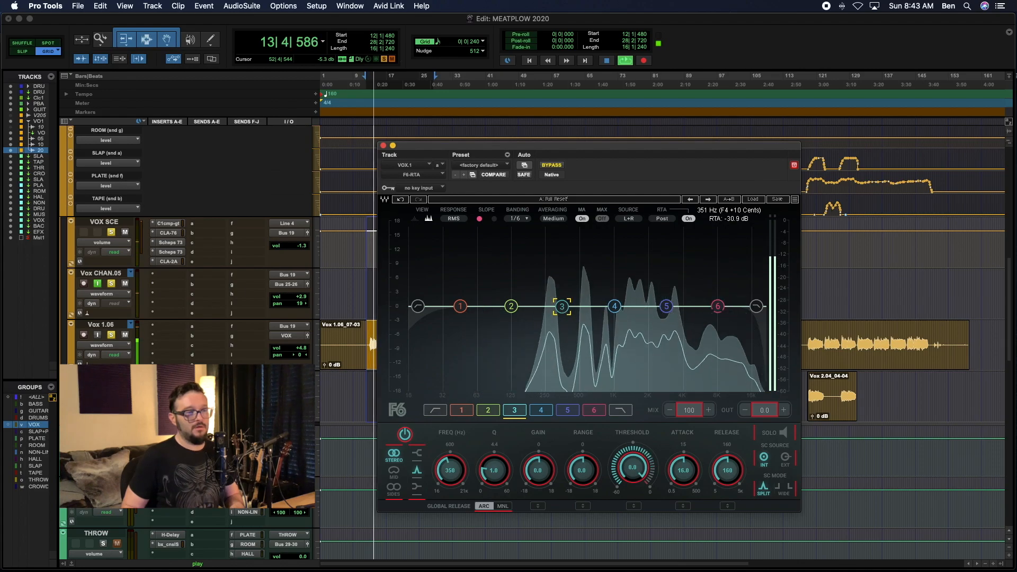
Step: Set band 3 of the F6-RTA to 353 Hz and audition the vocal in short playback passes
left_click_drag(562, 308, 563, 309)
key("space")
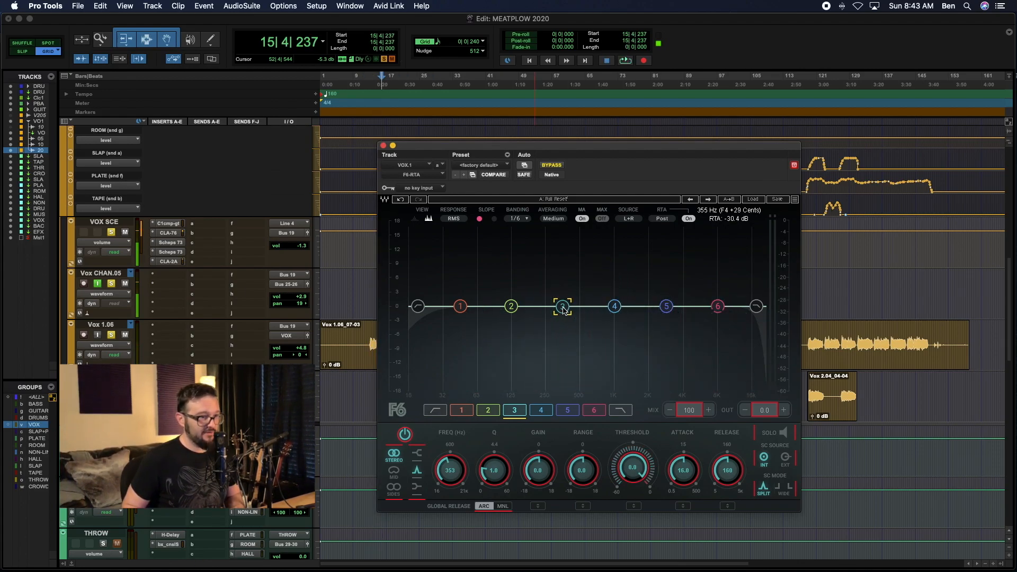
key("space")
key("space")
key("space")
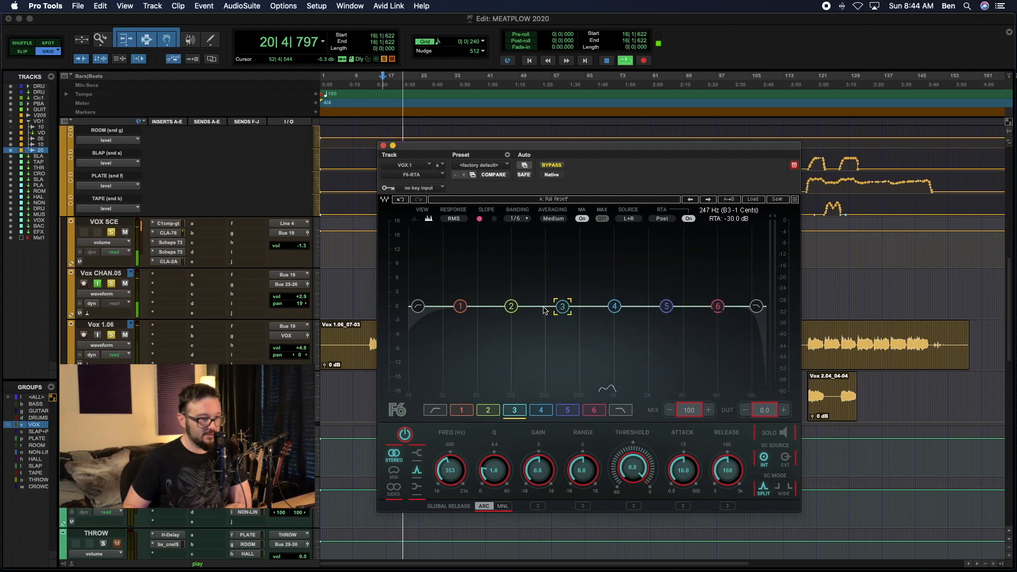
key("space")
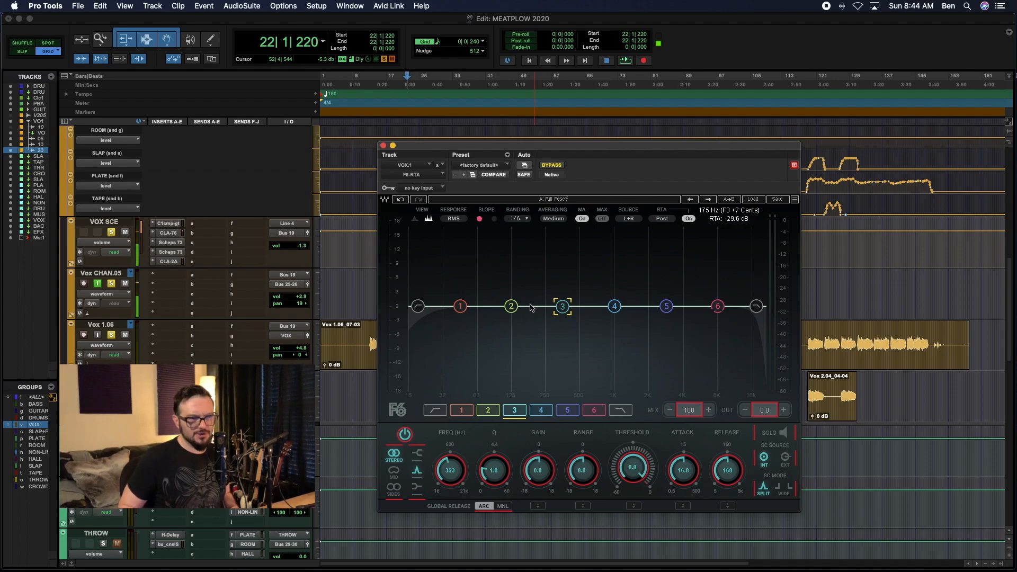
key("space")
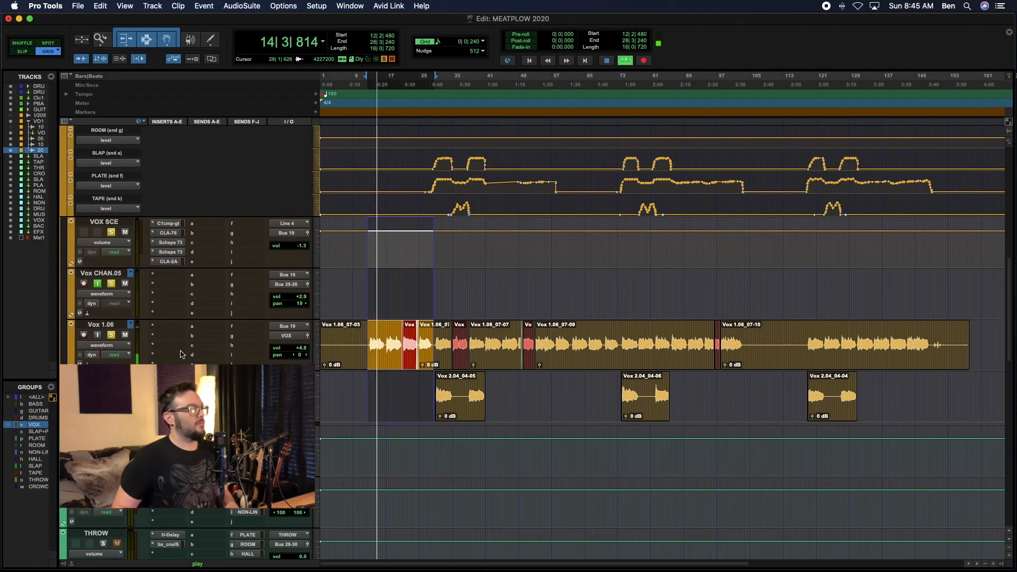
Step: Reopen the F6-RTA on VOX.1 during playback and select band 3 to inspect the vocal spectrum around it
scroll(166, 239, "up", 3)
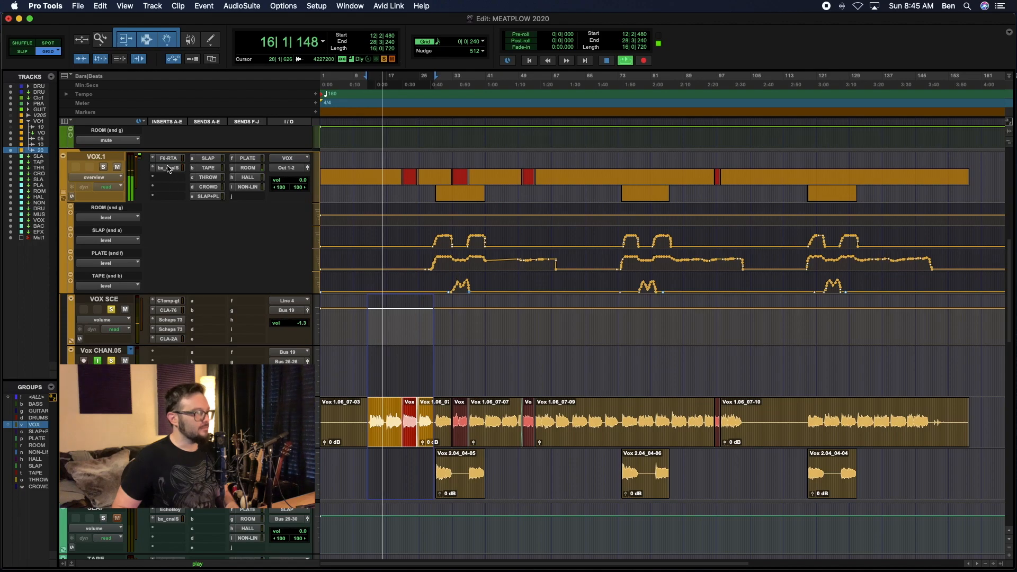
left_click(169, 158)
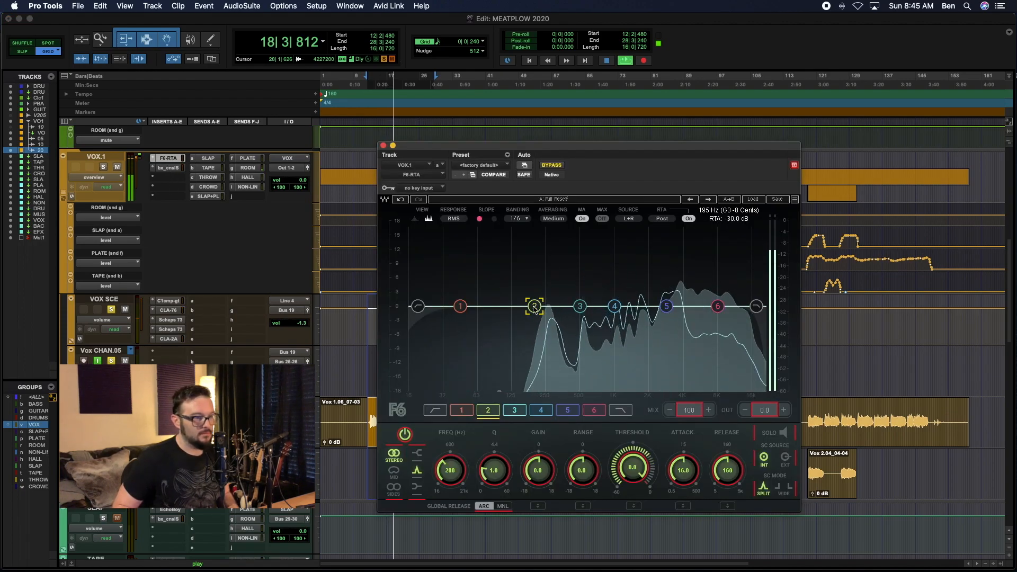
left_click(580, 306)
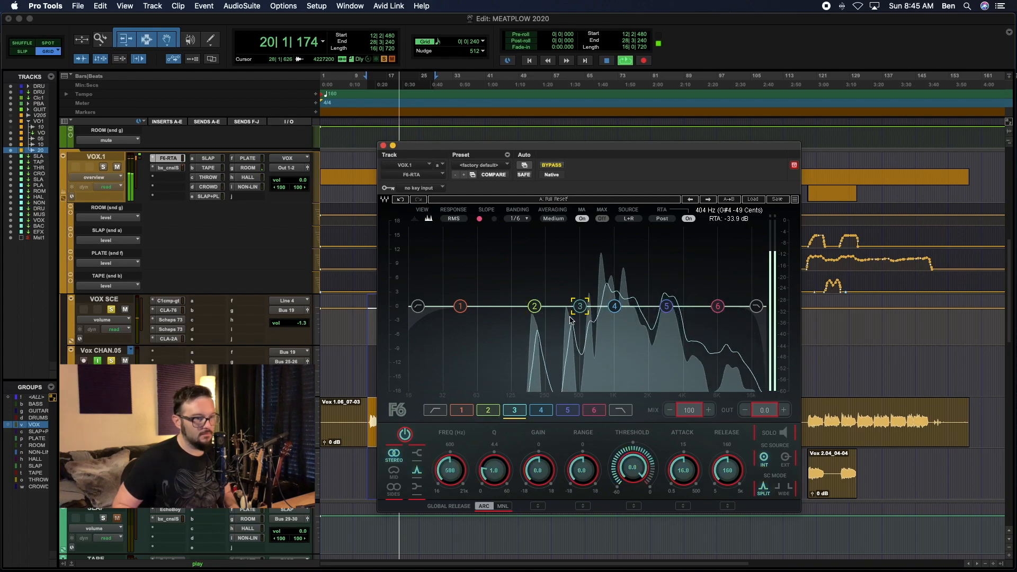
key("space")
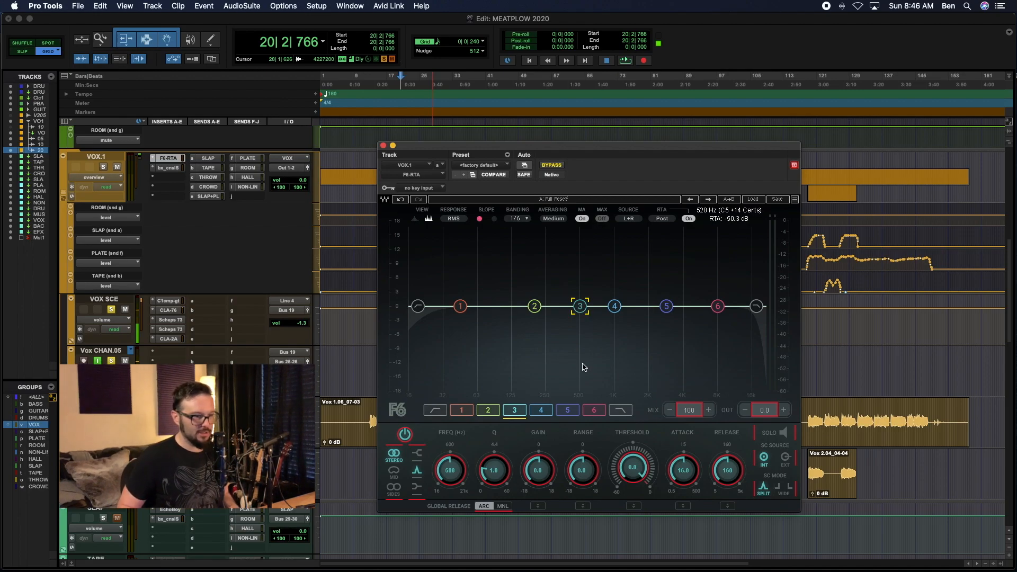
Step: Resume playback and solo band 3 of the F6-RTA to hear that vocal range in isolation
key("space")
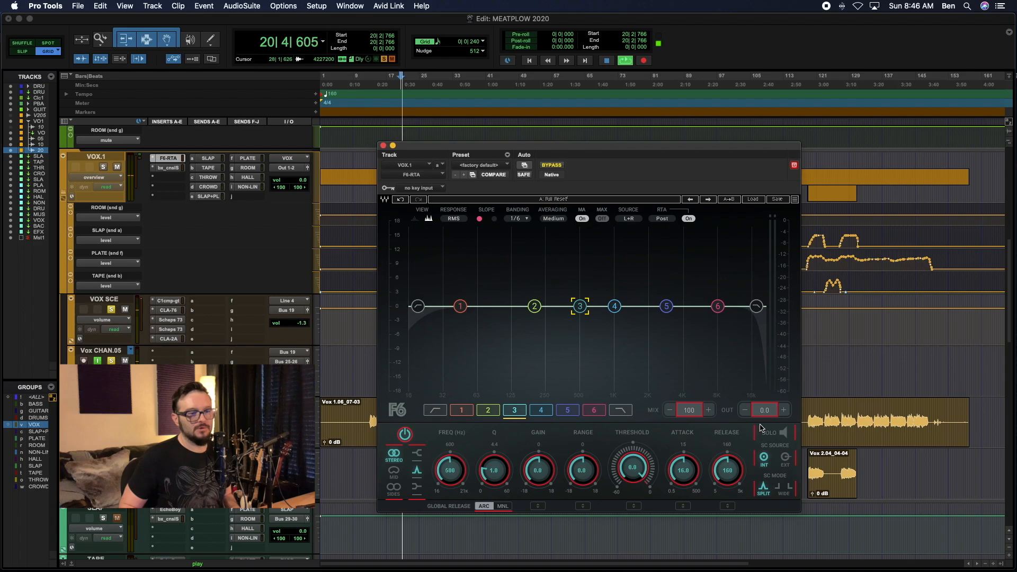
left_click(784, 434)
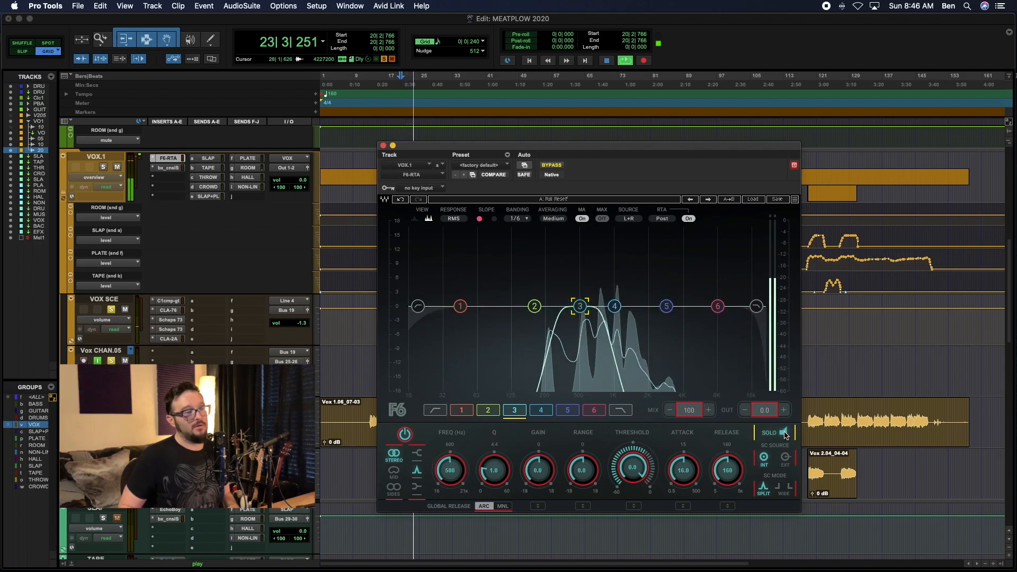
key("space")
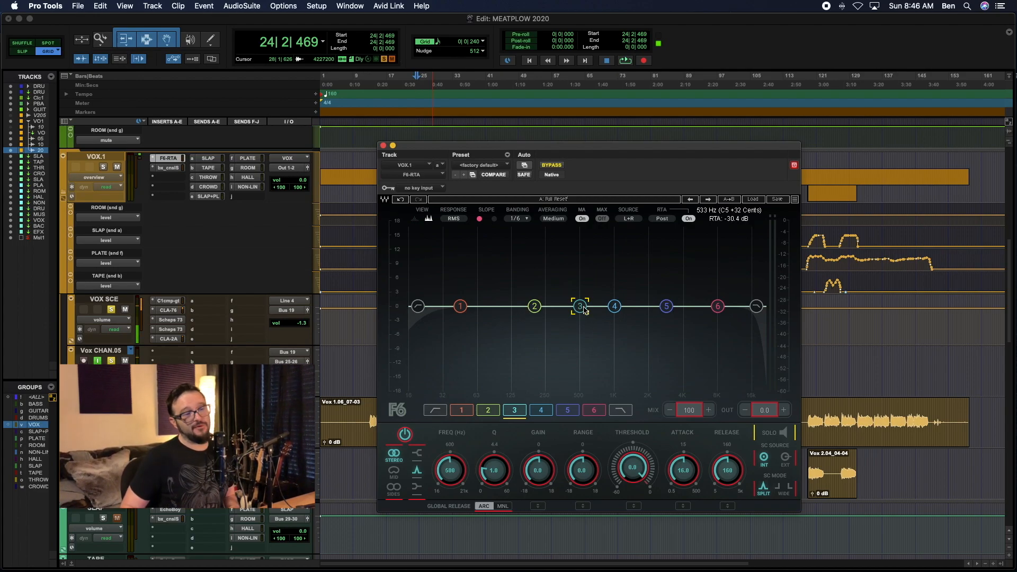
Step: Audition band 2 at 200 Hz in isolation during playback, then unsolo it and stop the transport
left_click(533, 307)
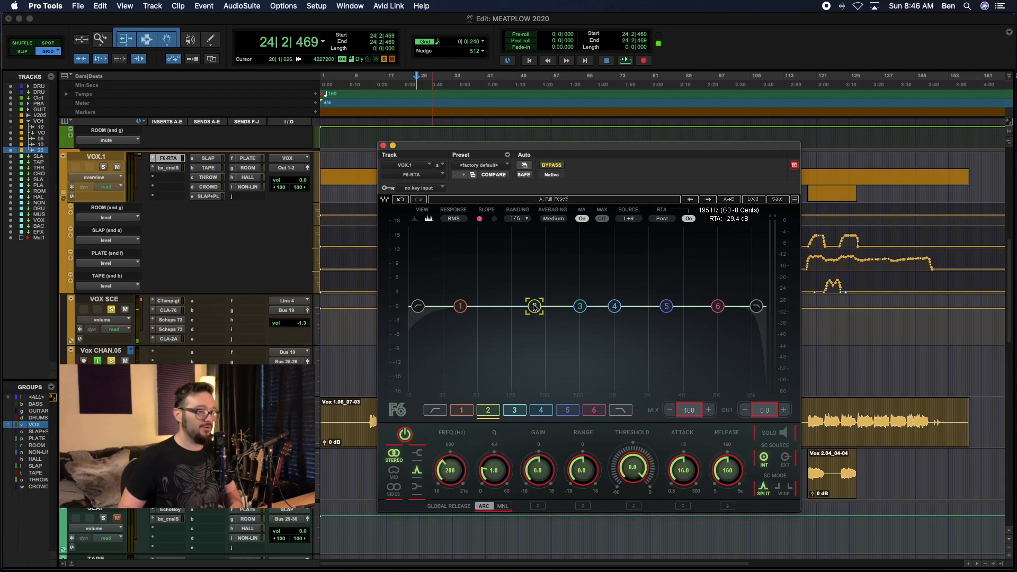
key("space")
left_click(785, 434)
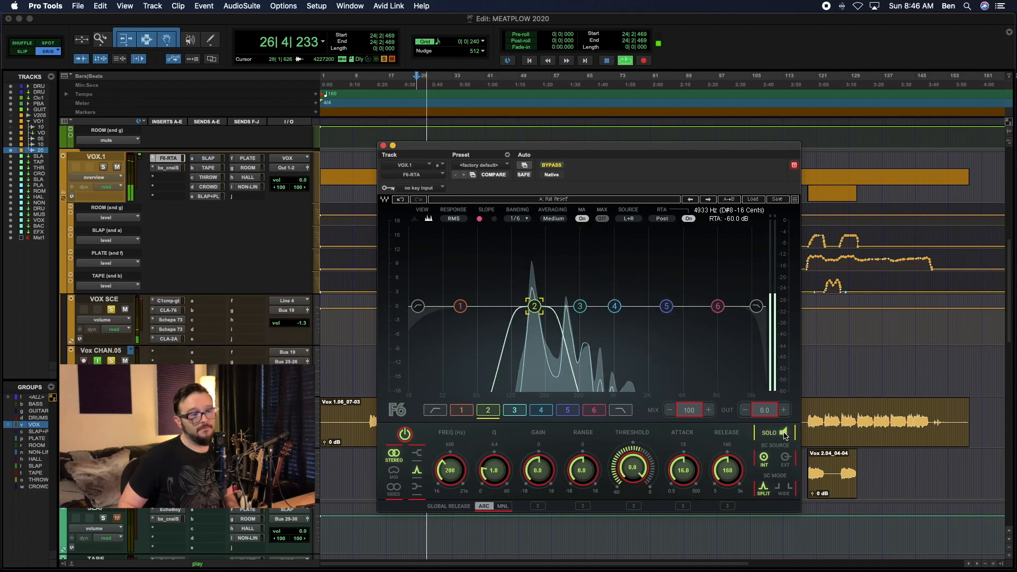
left_click(784, 433)
key("space")
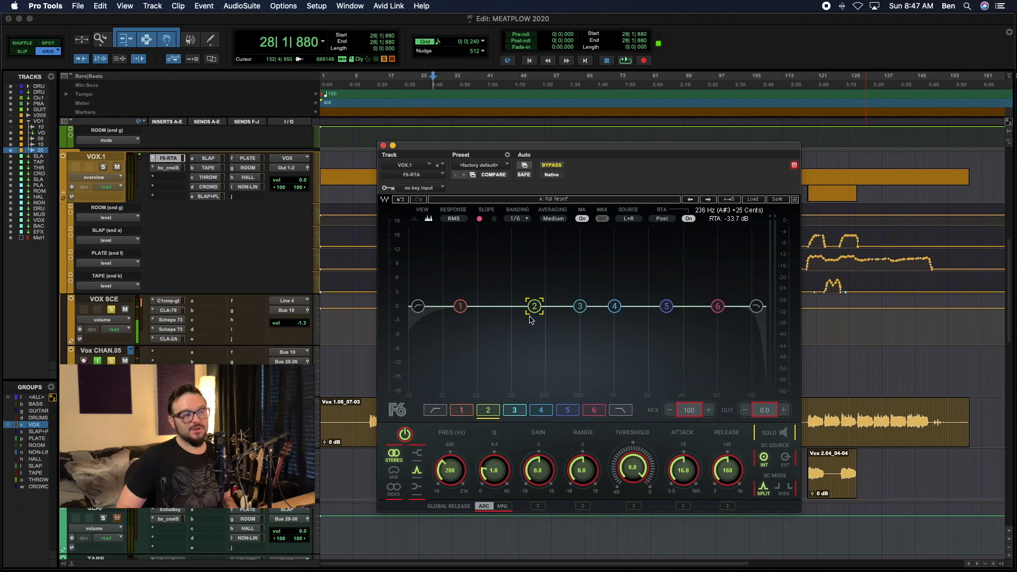
Step: Play the vocal from bar 28 to about bar 40 and examine its spectrum in the reopened F6-RTA
left_click(382, 146)
key("space")
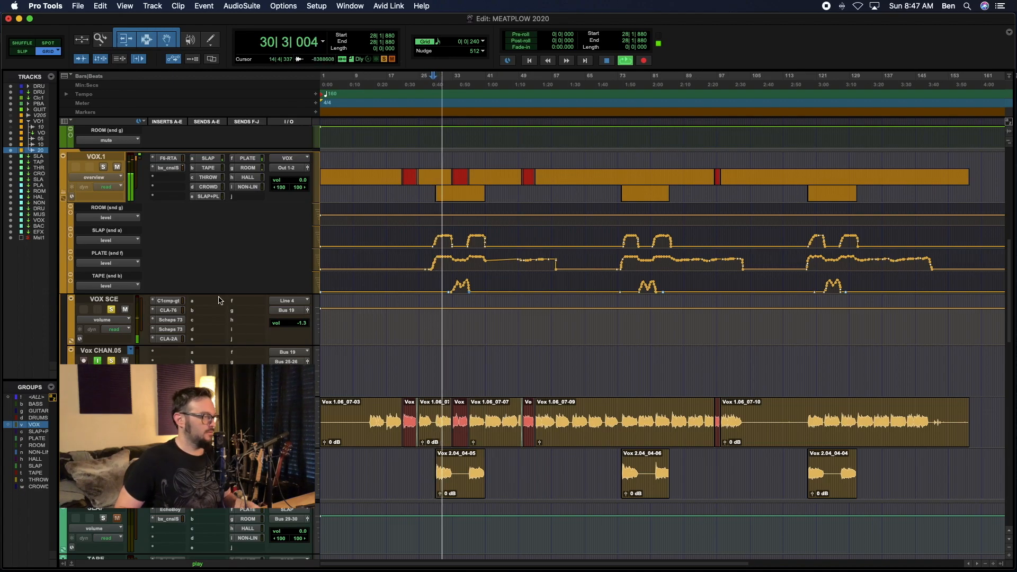
left_click(169, 157)
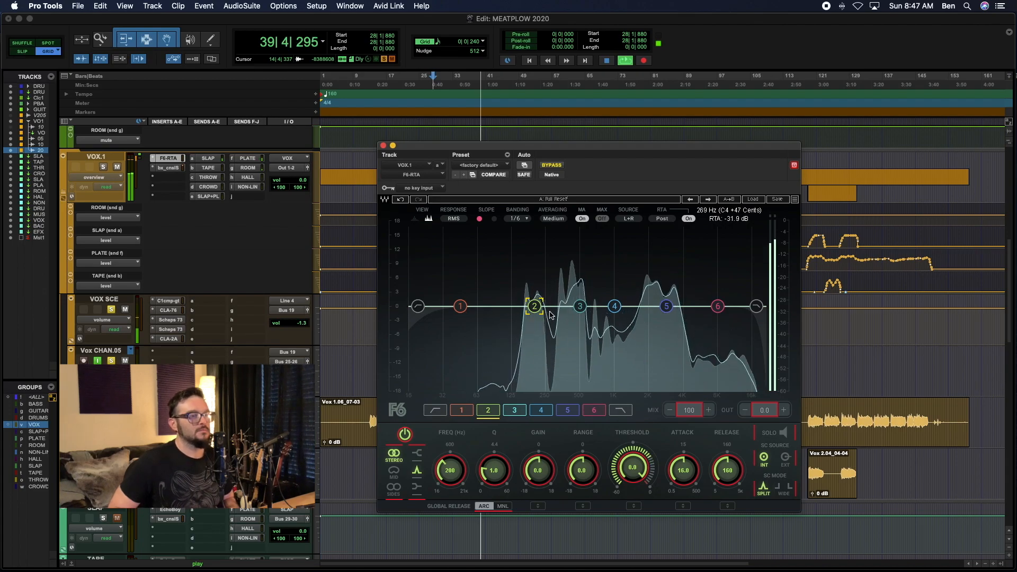
key("space")
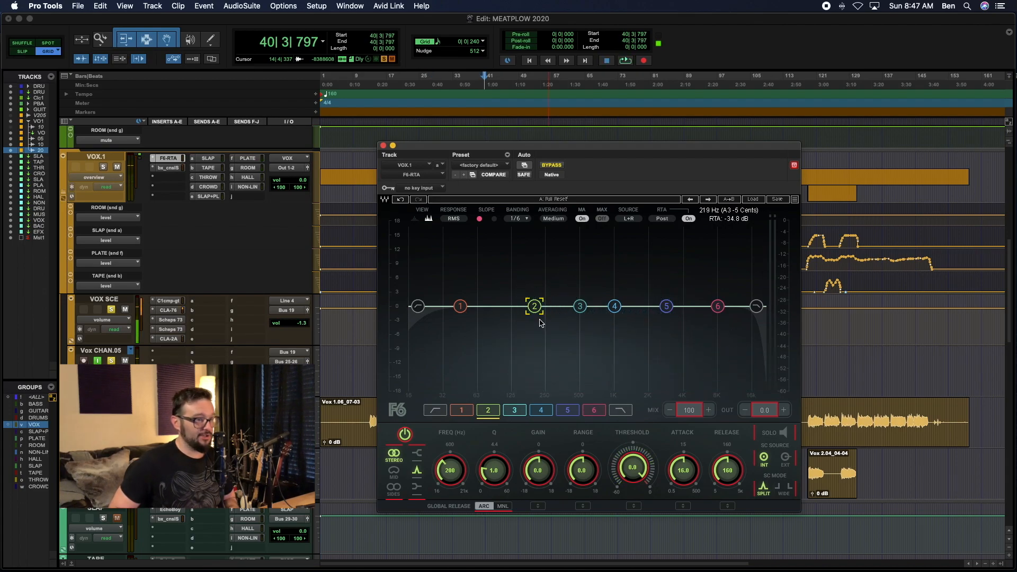
Step: Select band 3 of the F6-RTA and watch the spectrum around it over two more playback passes
left_click(580, 308)
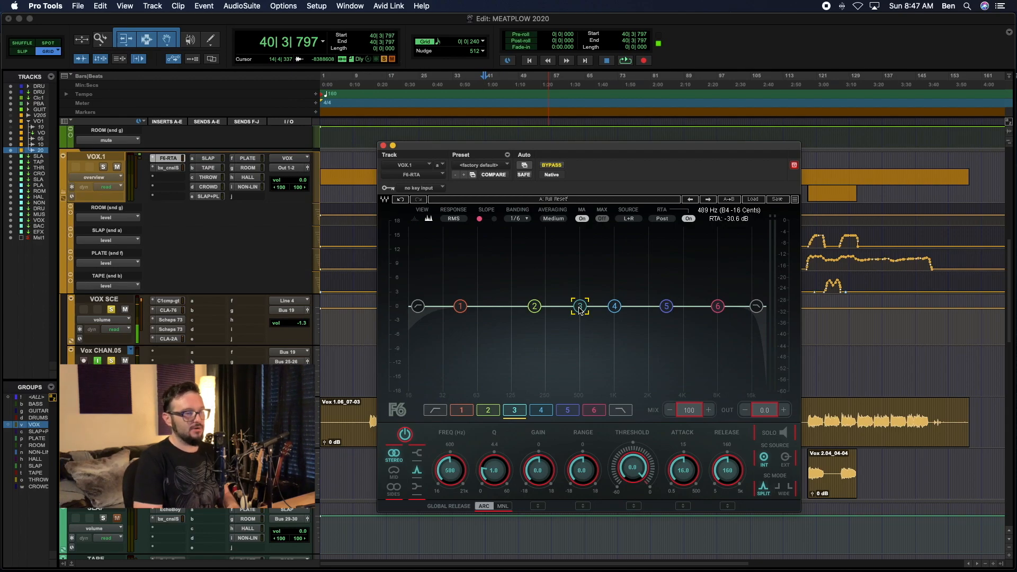
key("space")
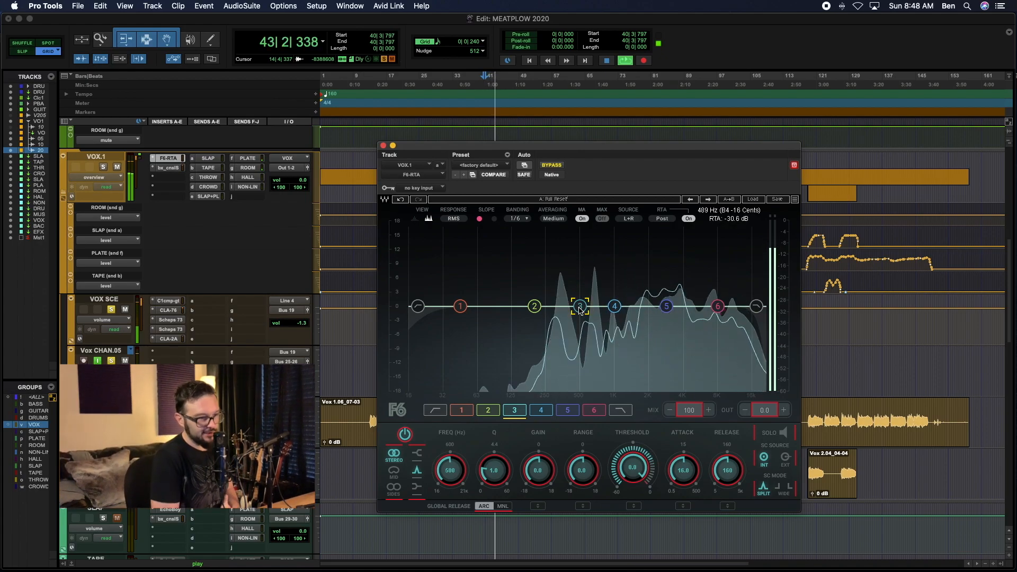
key("space")
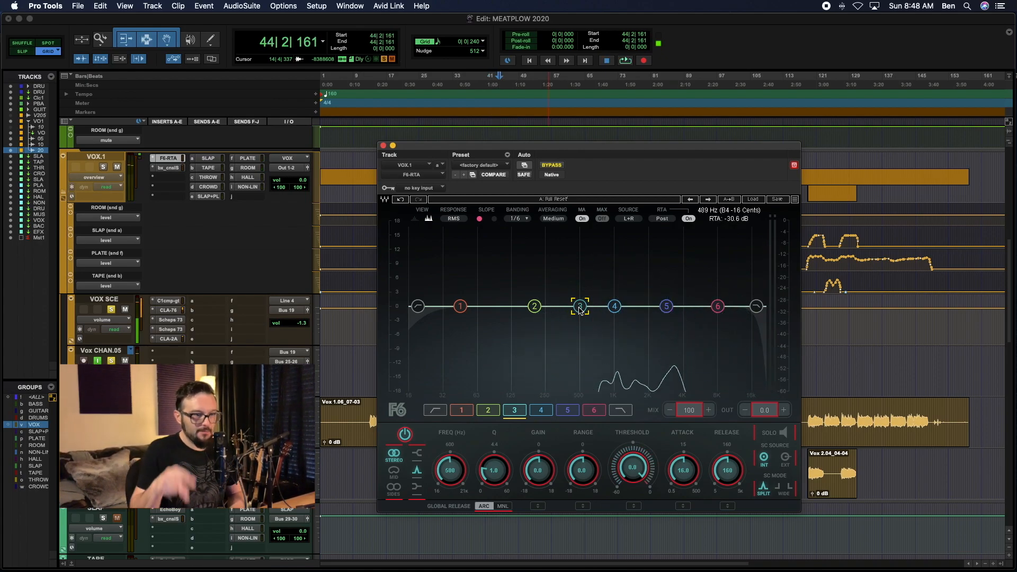
key("space")
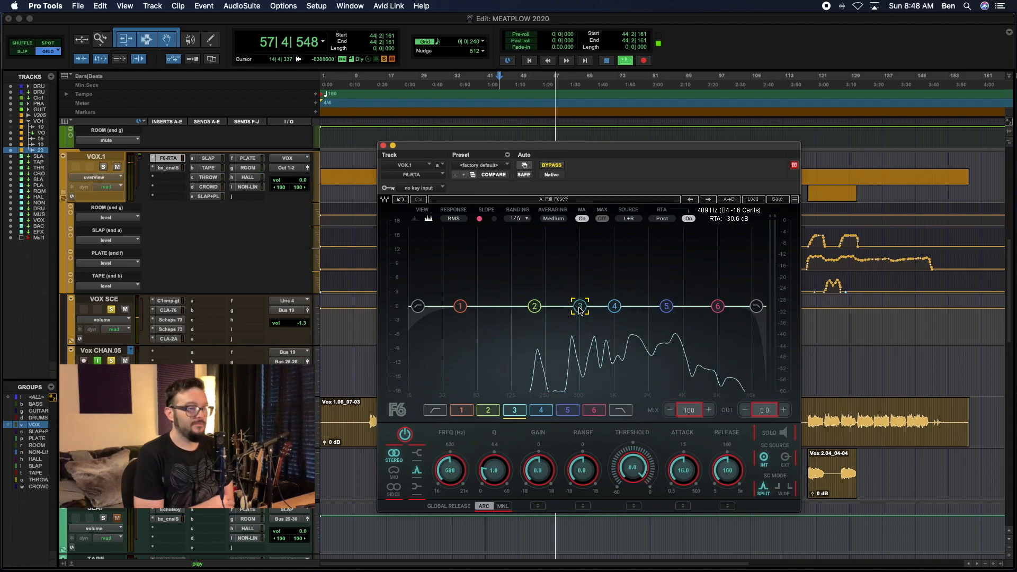
key("space")
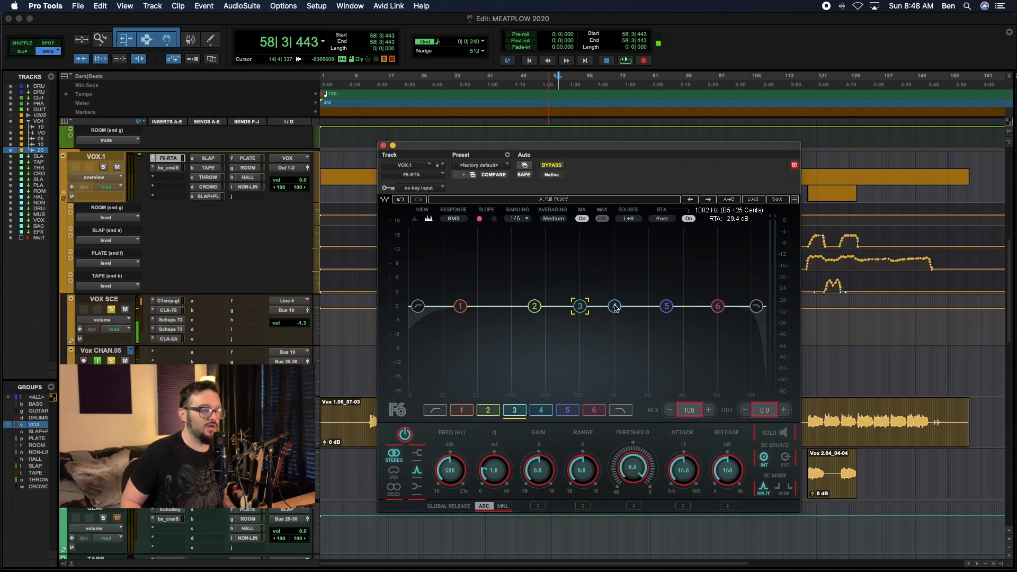
Step: Set band 4 of the F6-RTA to 600 Hz and audition the vocal in a short playback pass
left_click(449, 469)
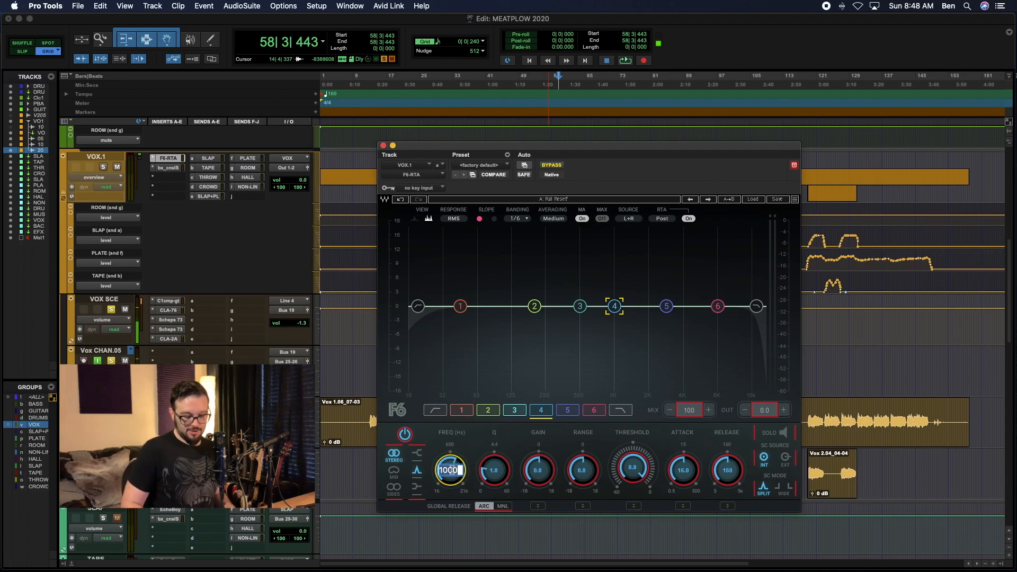
type("600")
key("Return")
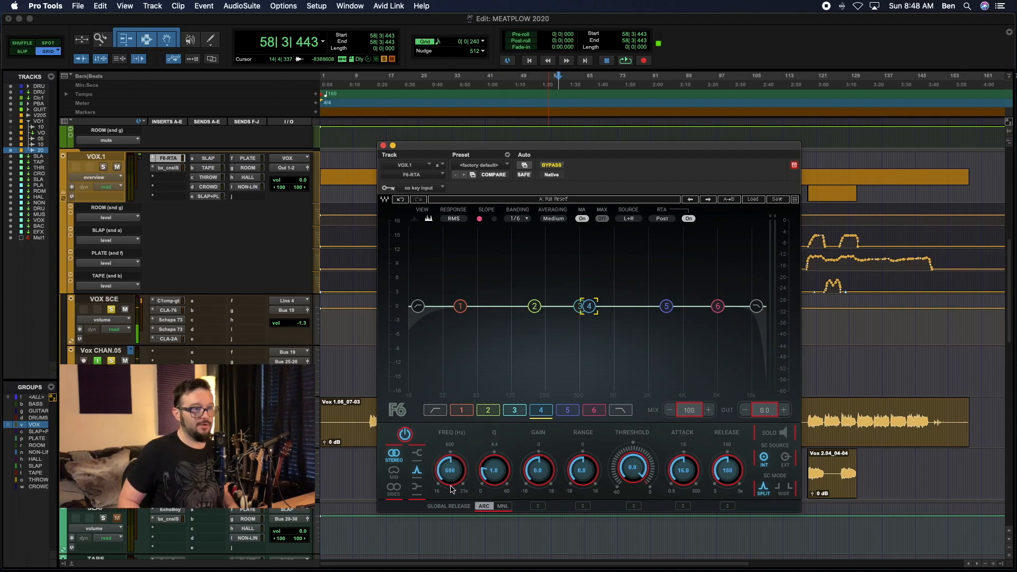
key("space")
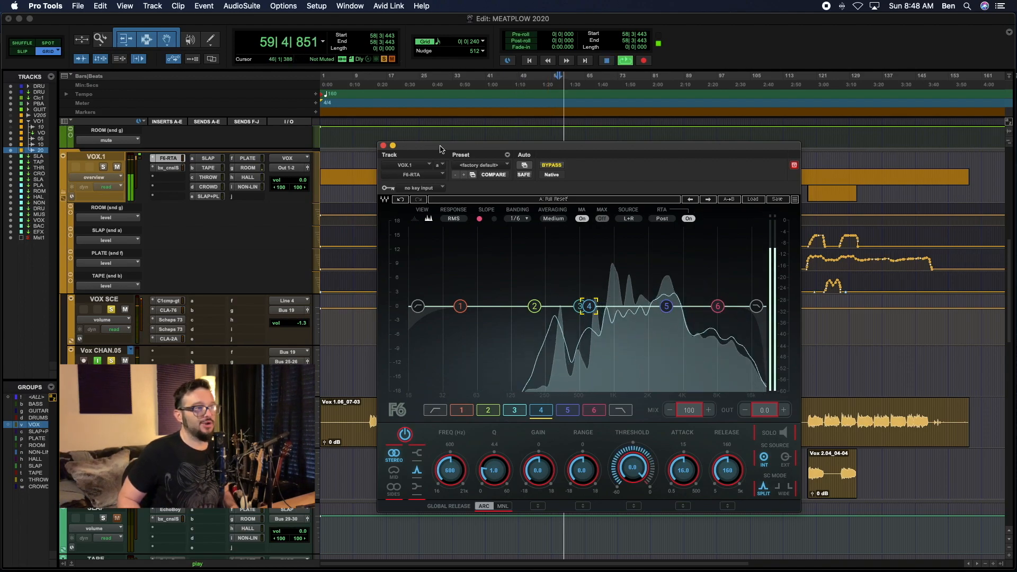
key("space")
Step: Select the Vox 1.06 passage from about bar 40 to bar 57 and play it with the F6-RTA analyzer in view
left_click(384, 147)
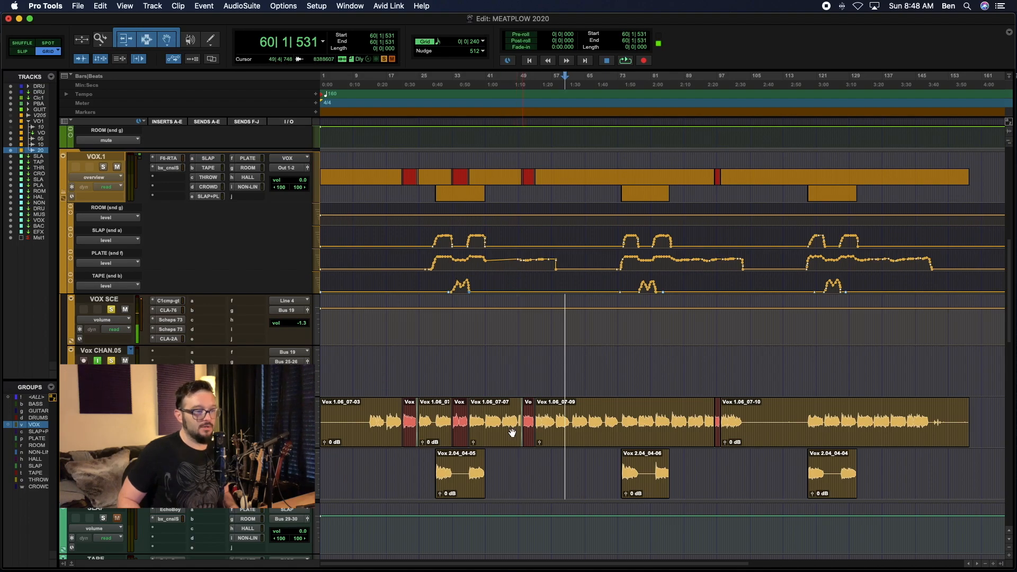
left_click(503, 412)
left_click_drag(485, 415, 554, 432)
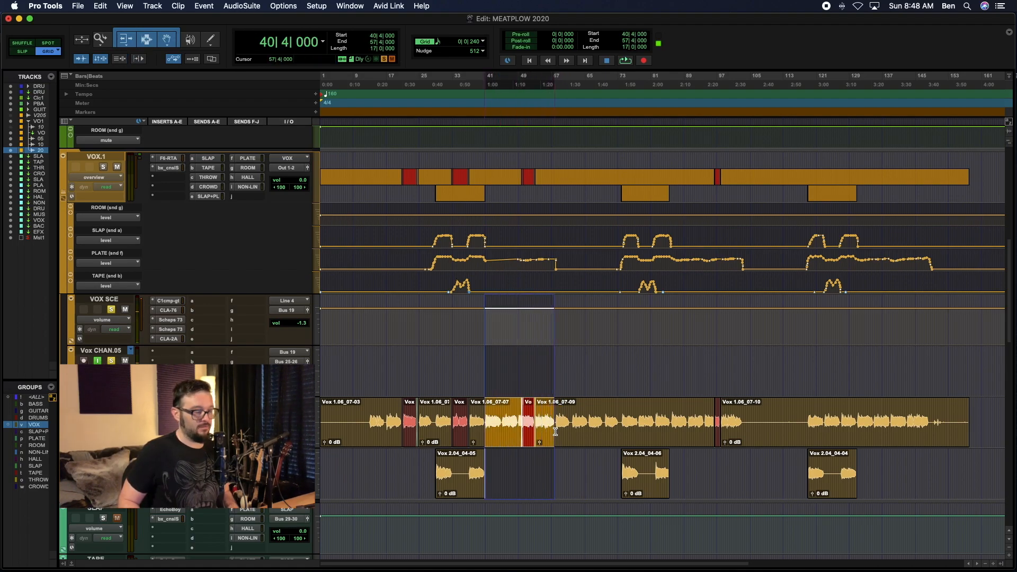
key("space")
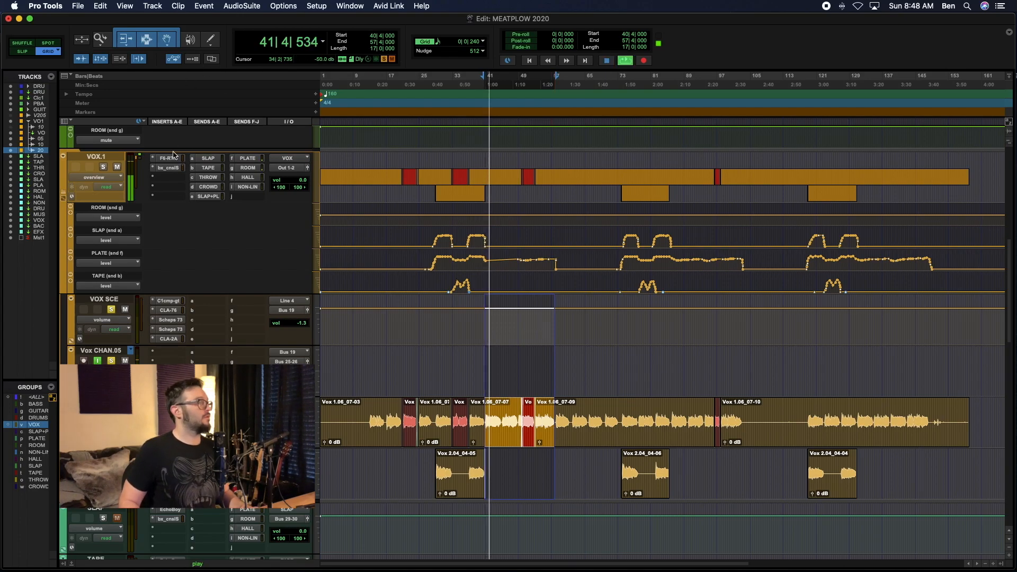
left_click(172, 157)
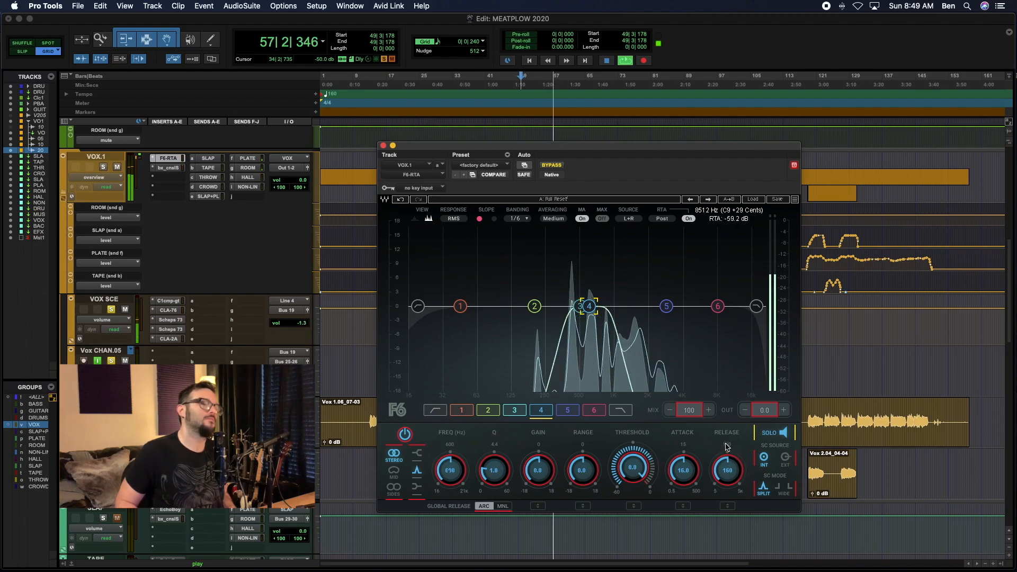
Step: Stop playback, turn off the band 4 solo and close the F6-RTA
key("space")
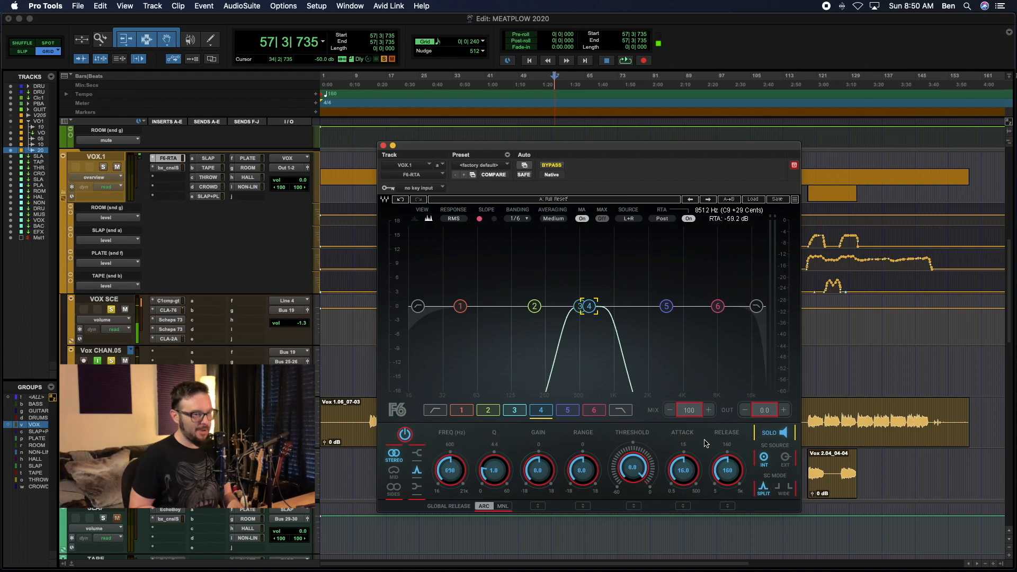
left_click(782, 432)
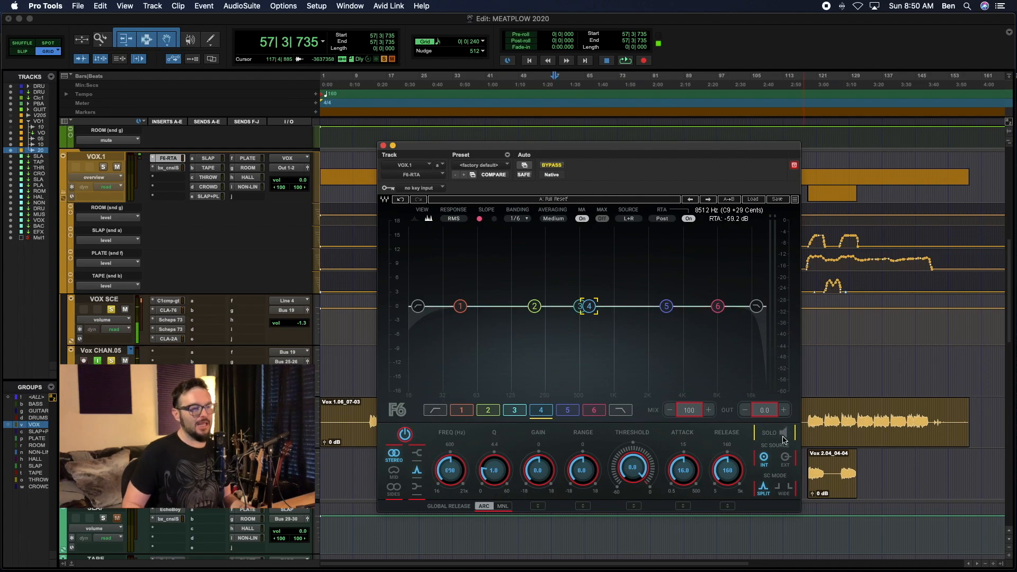
left_click(384, 146)
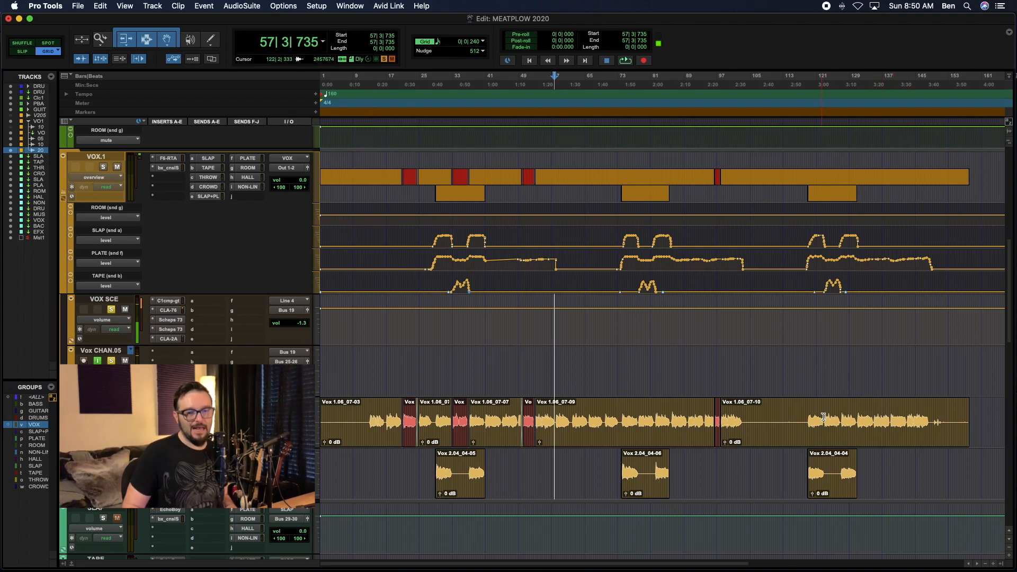
Step: Play the Vox 1.06 track from bar 134 to about bar 148 and examine its spectrum in the F6-RTA
left_click(873, 414)
left_click(874, 415)
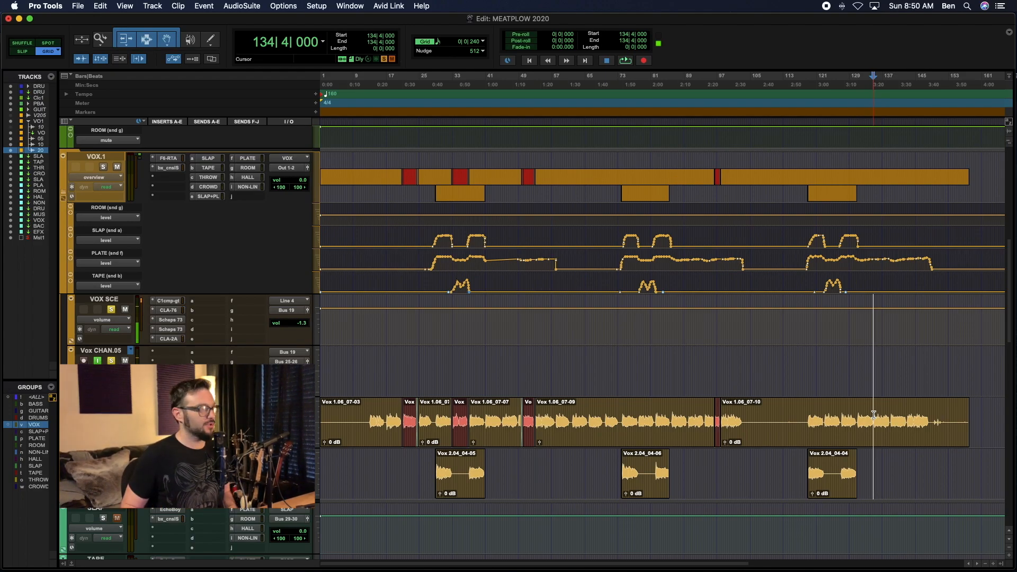
left_click(171, 160)
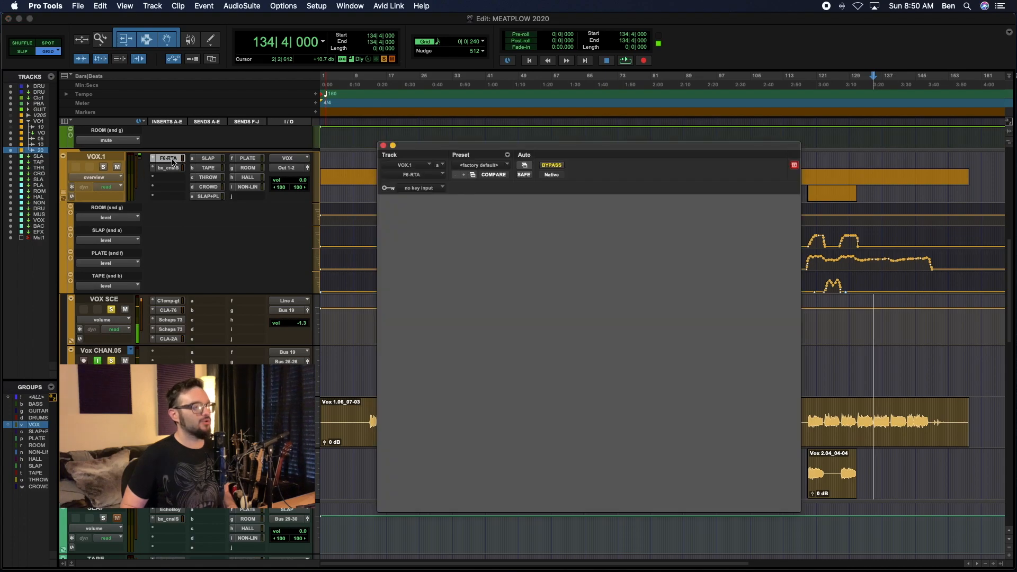
key("space")
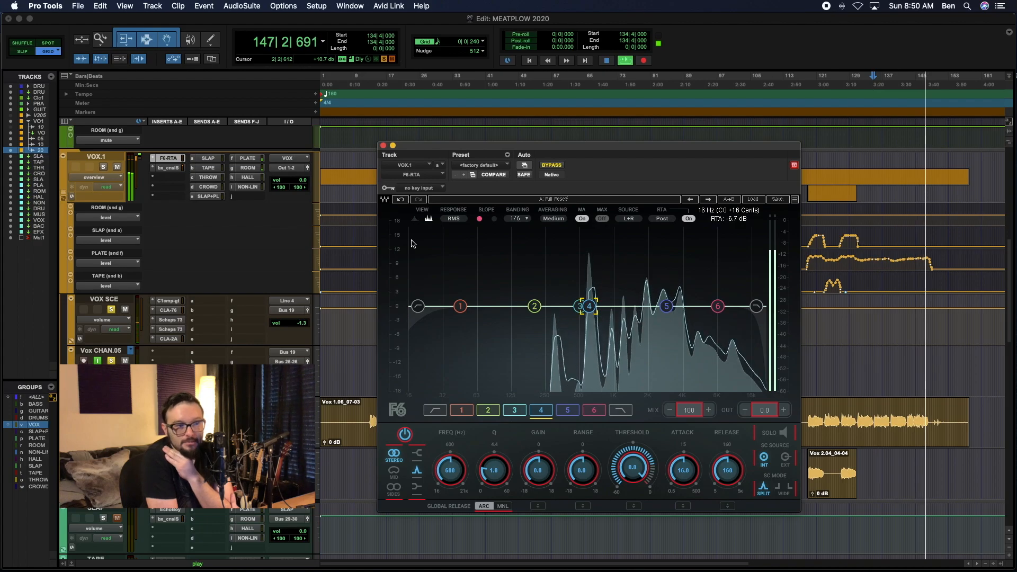
key("space")
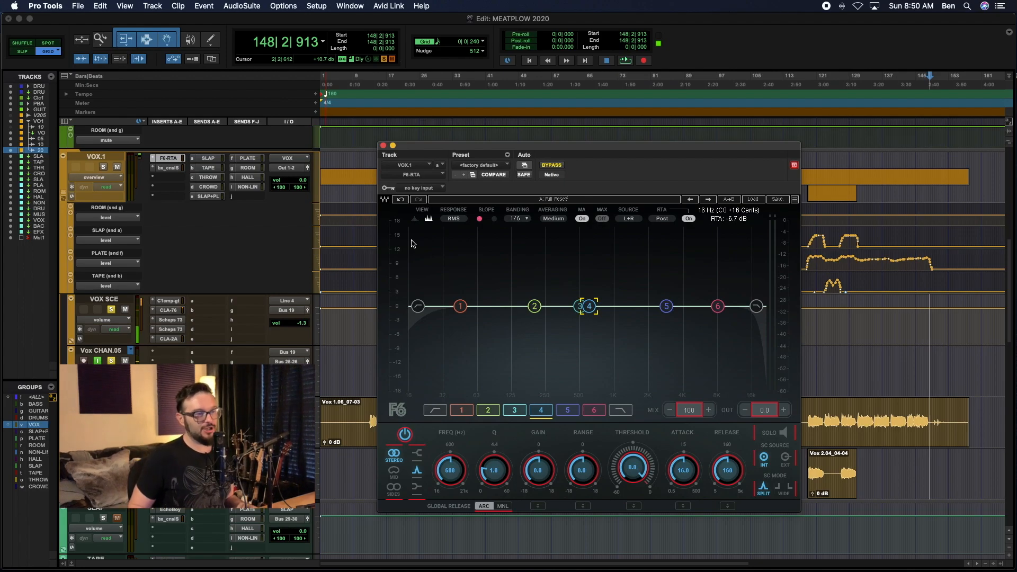
Step: Review bands 2, 3 and 4 of the F6-RTA one after another
left_click(534, 307)
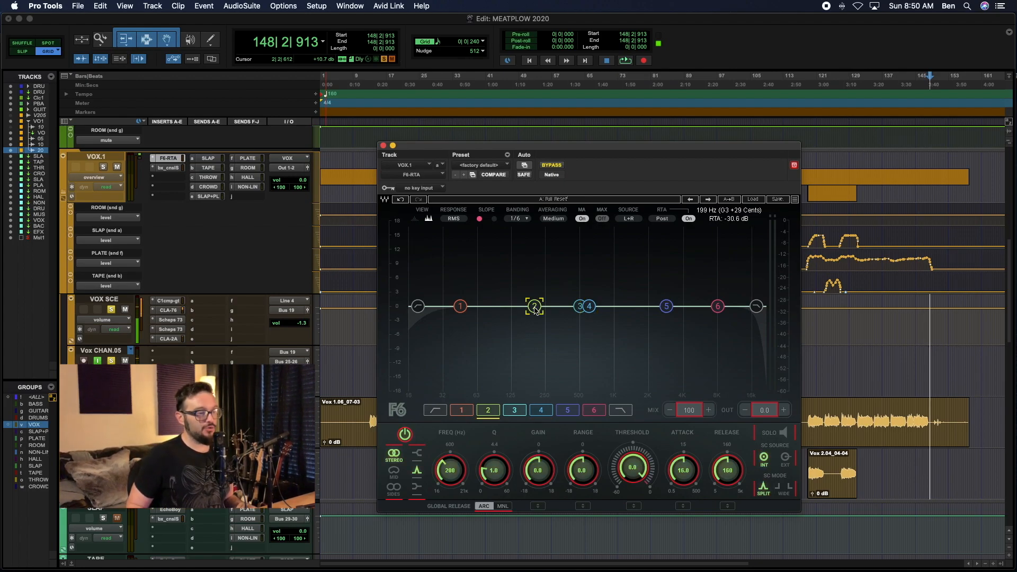
left_click(579, 307)
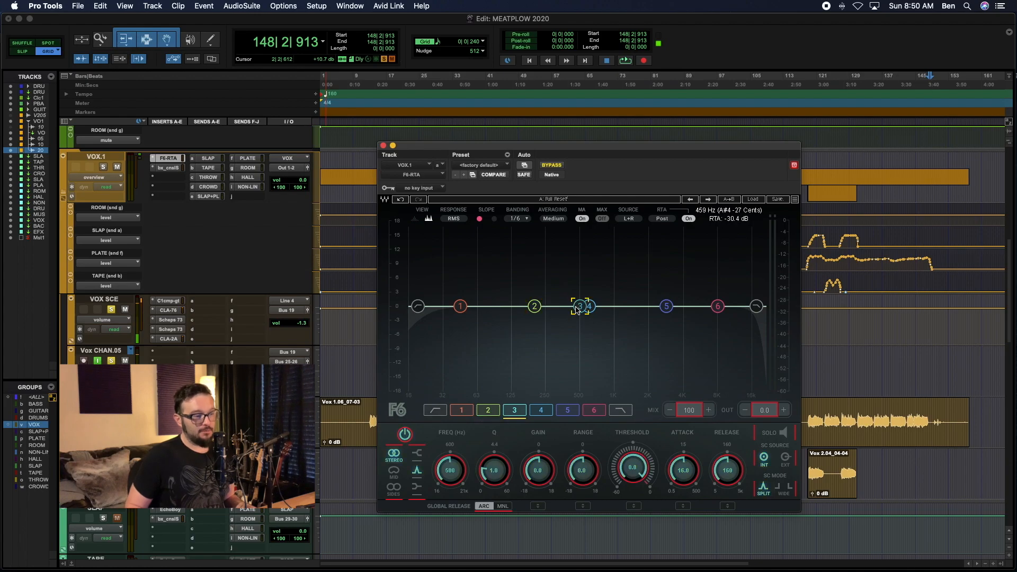
left_click(589, 306)
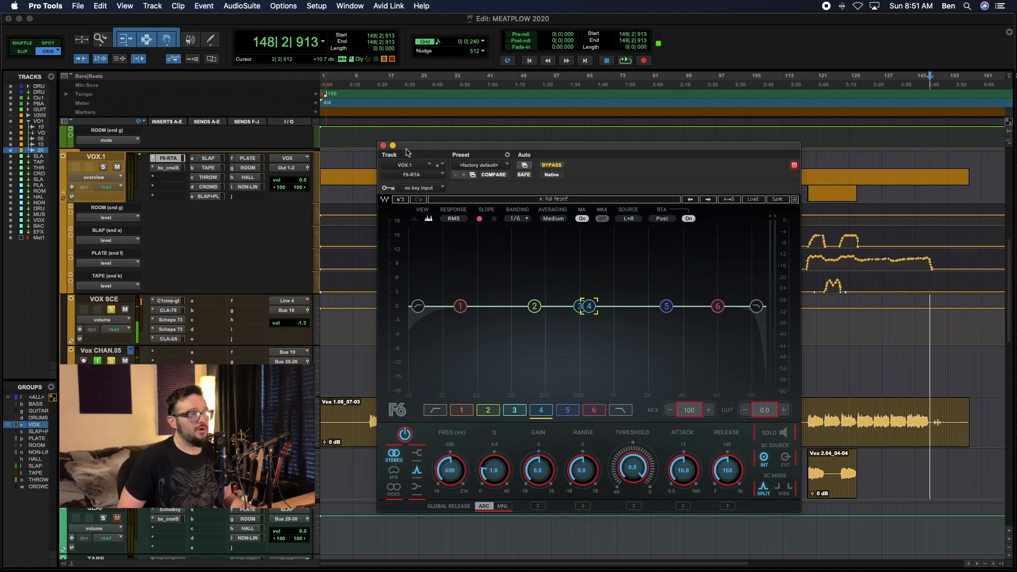
Step: While playing the vocal from about bar 12, set band 2 to Q 2.7, gain -1.3, range -4.1 and threshold -25.4
left_click(368, 406)
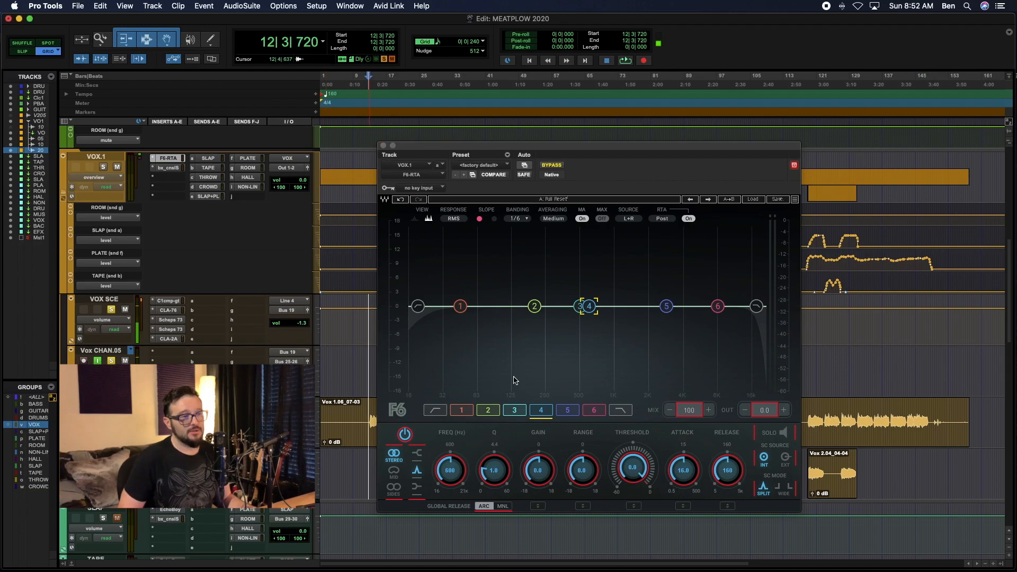
left_click(534, 306)
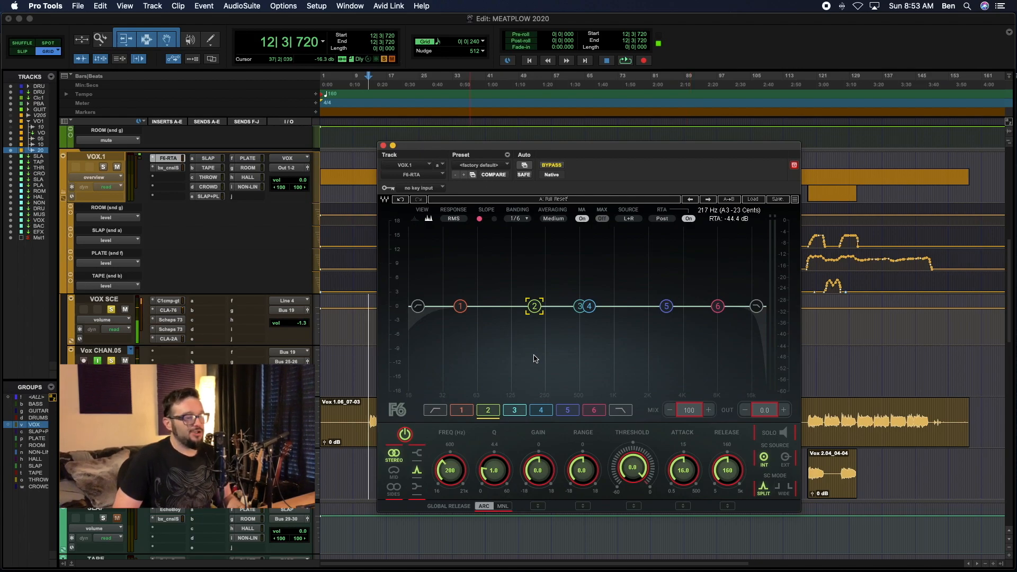
key("space")
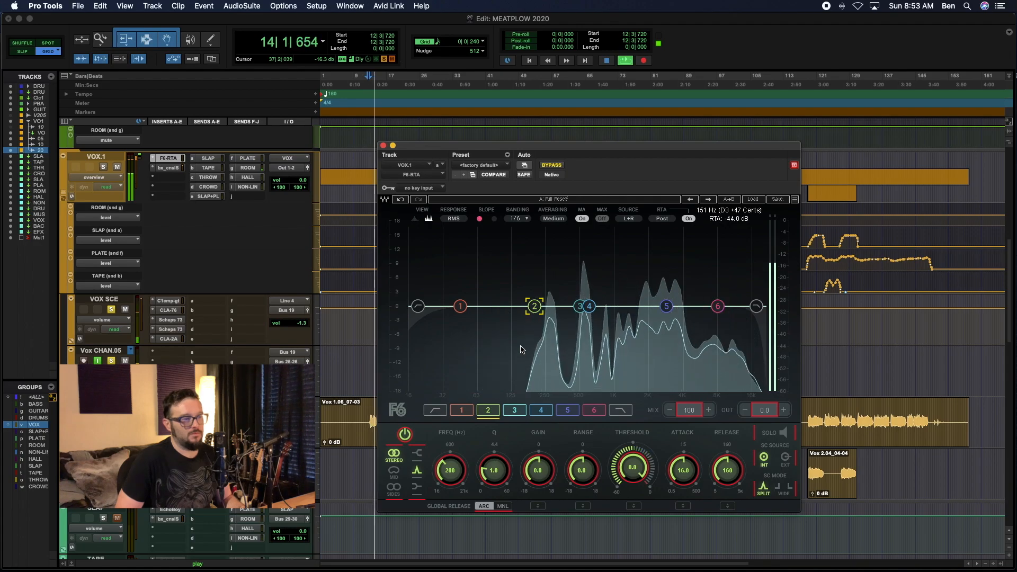
key("space")
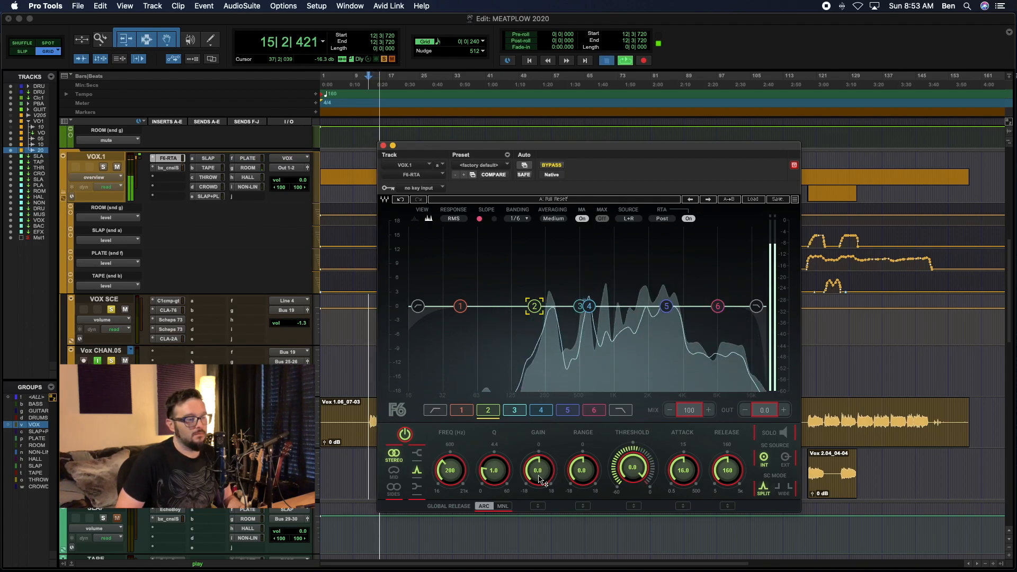
key("space")
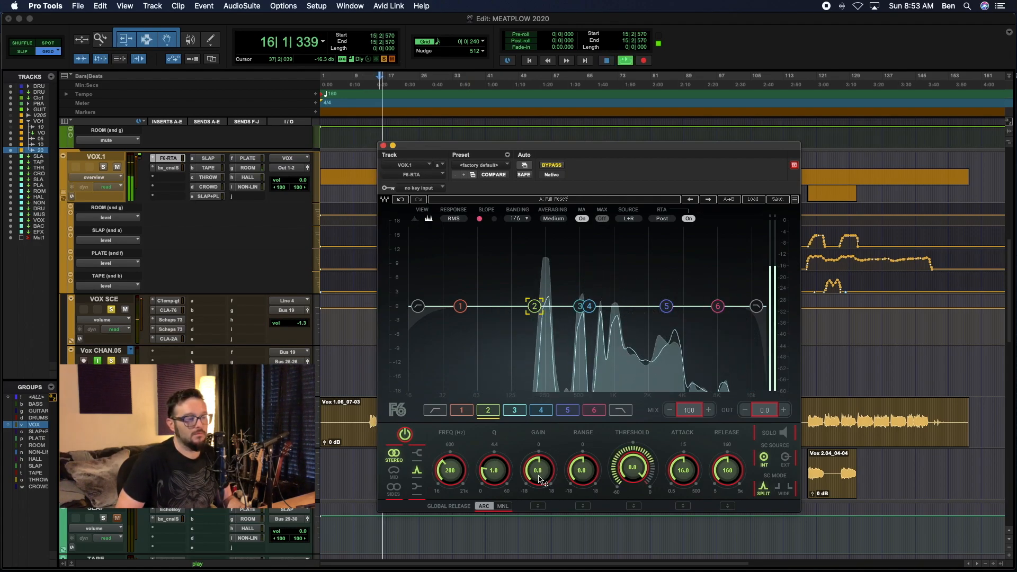
left_click_drag(538, 470, 494, 458)
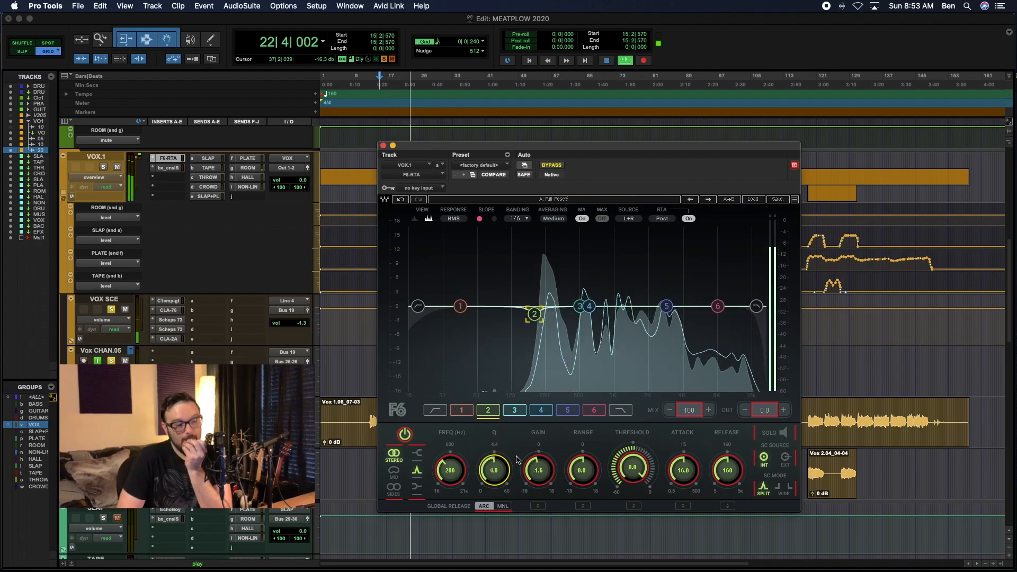
left_click_drag(497, 470, 496, 476)
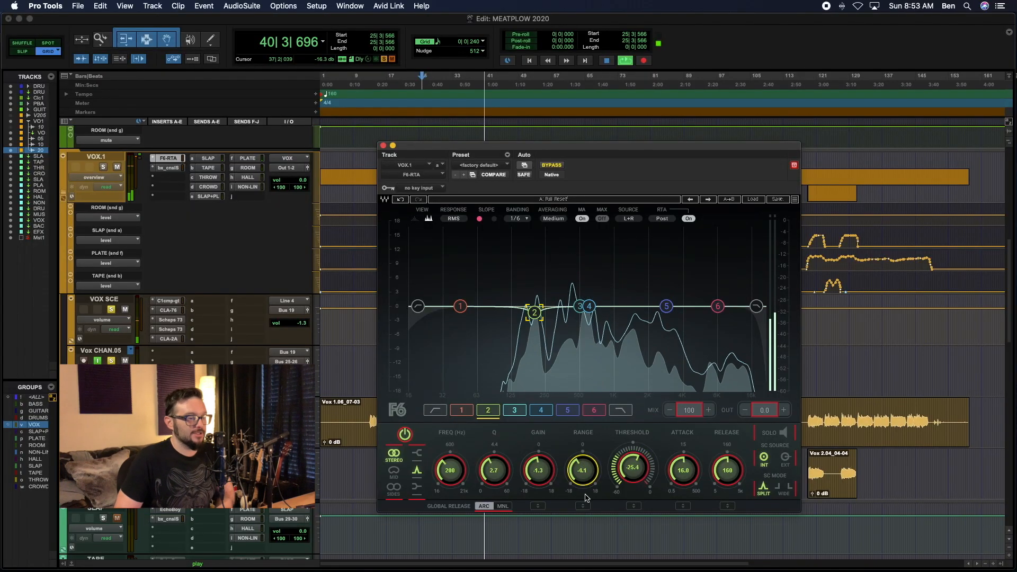
key("space")
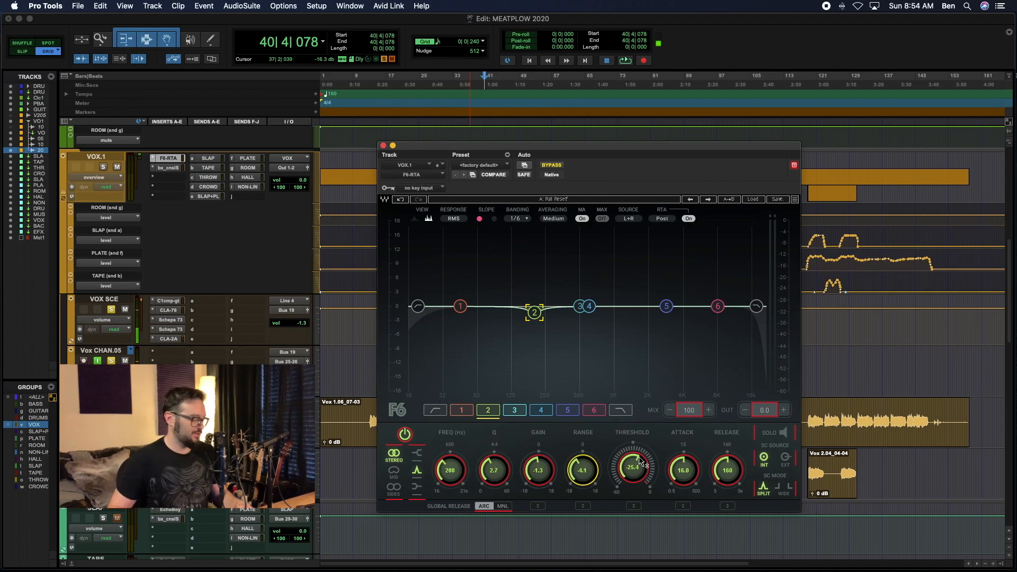
Step: Lower band 2's threshold to -34.7 while auditioning the band in solo, and compare the playing vocal with the F6-RTA bypassed and active
key("space")
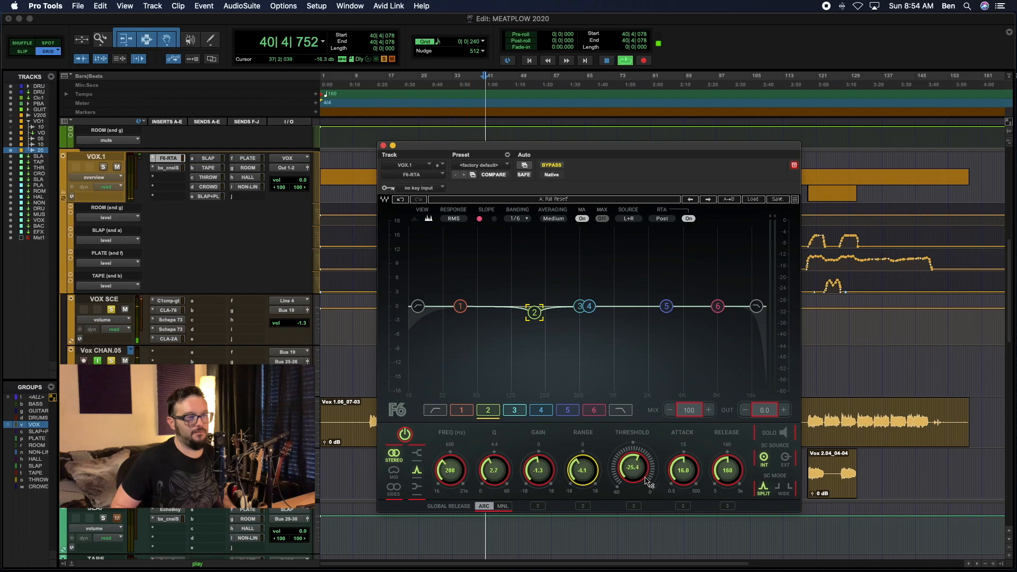
left_click_drag(639, 468, 633, 471)
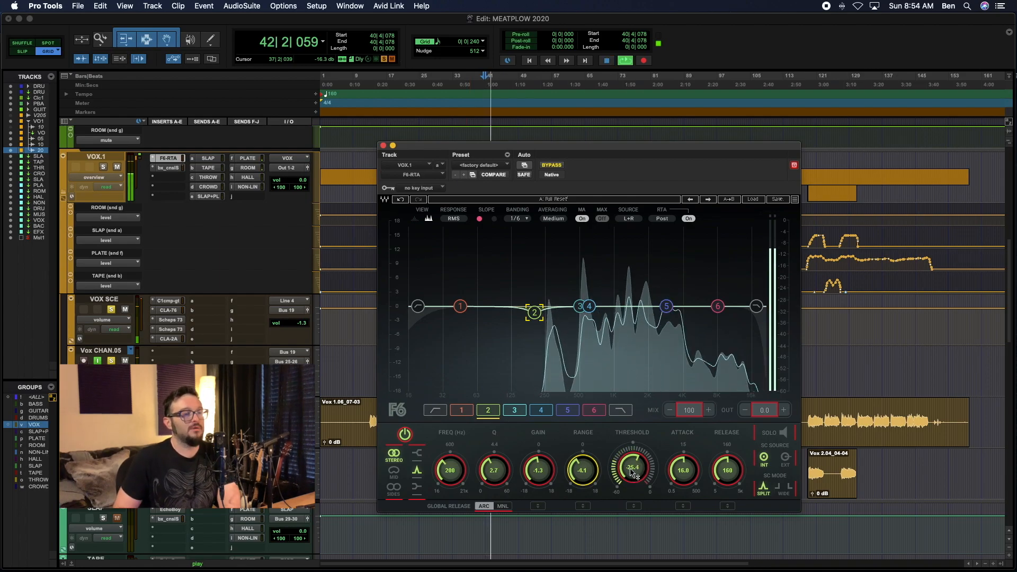
left_click(782, 433)
left_click_drag(641, 472, 641, 491)
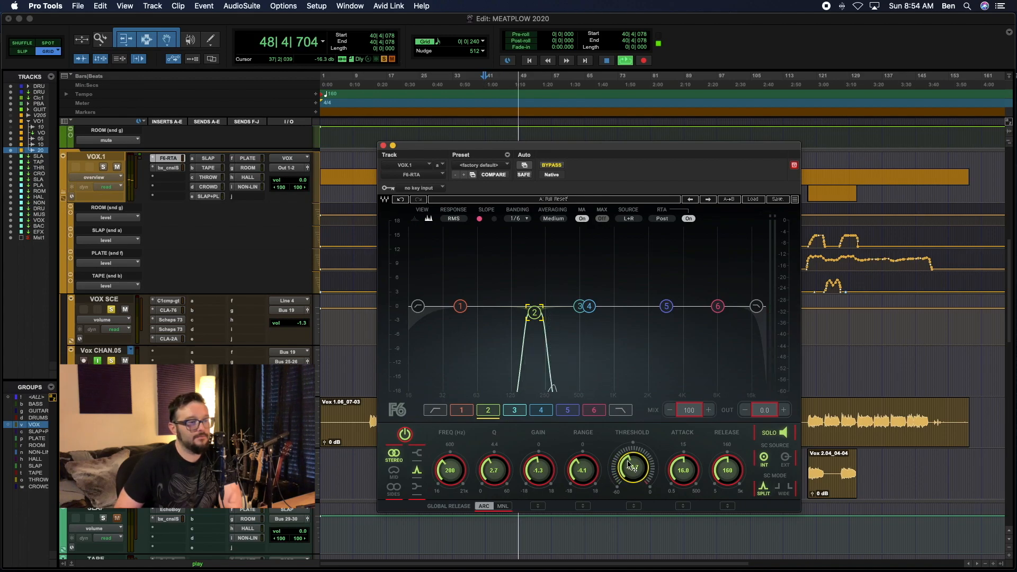
left_click(792, 434)
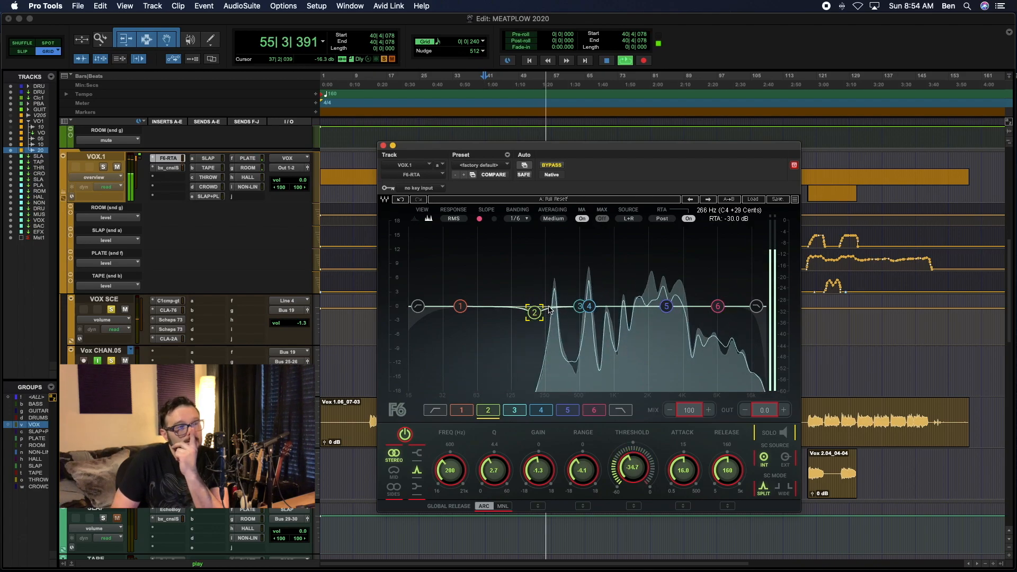
left_click(551, 165)
left_click(552, 165)
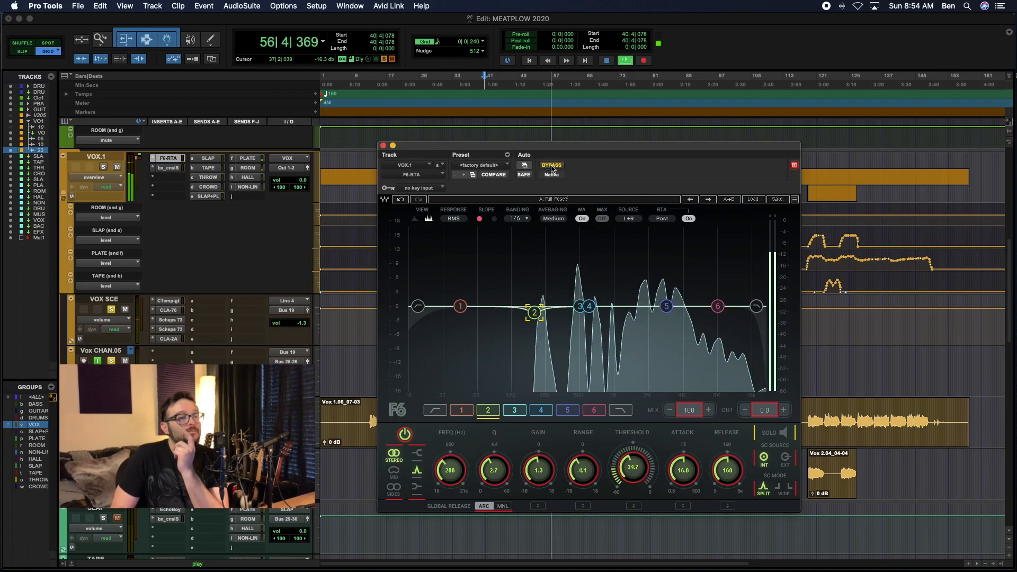
Step: Set band 4 to gain -1.3, range -5.0, threshold -22.7 and Q 2.2
left_click(587, 306)
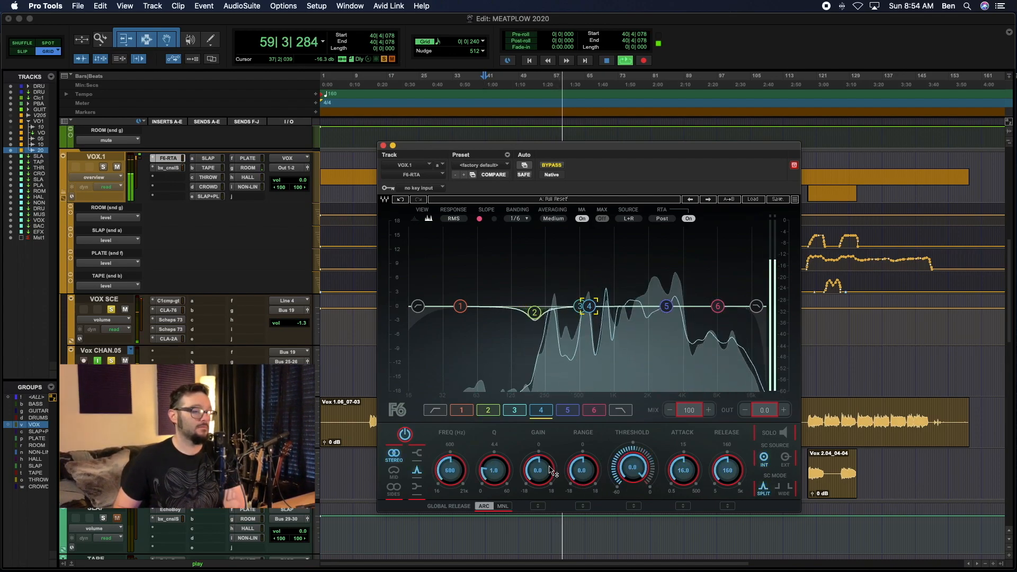
left_click_drag(546, 466, 622, 494)
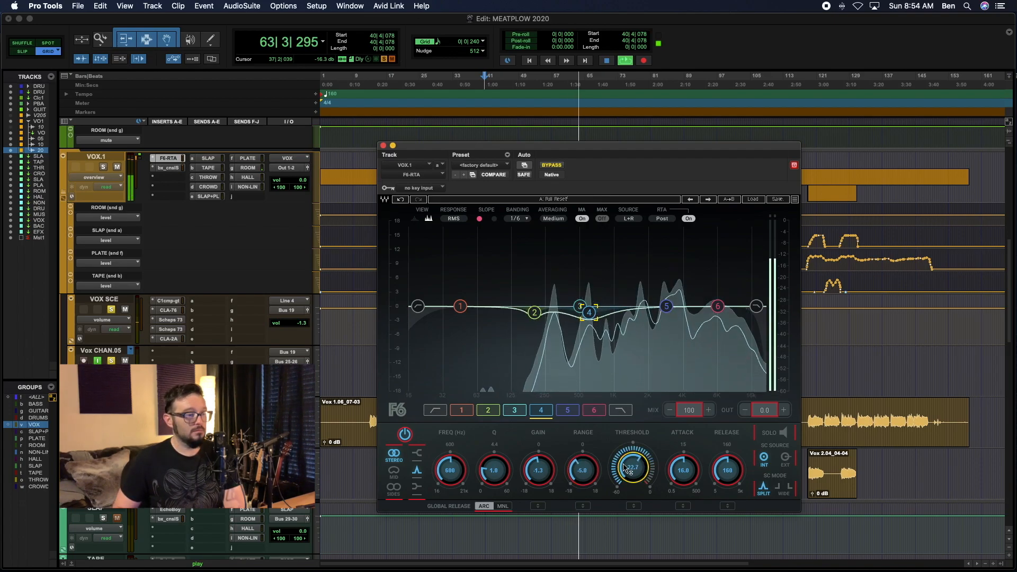
left_click_drag(485, 475, 485, 466)
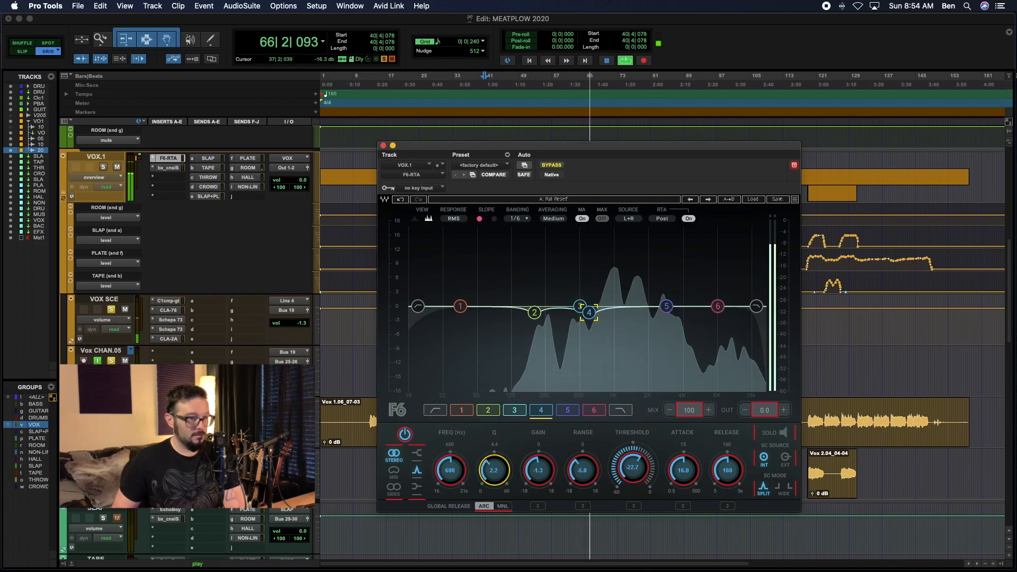
Step: Set band 3 to Q 4.6, gain -1.7, range -5.1 and threshold -26.8, checking the band briefly in solo
left_click(580, 305)
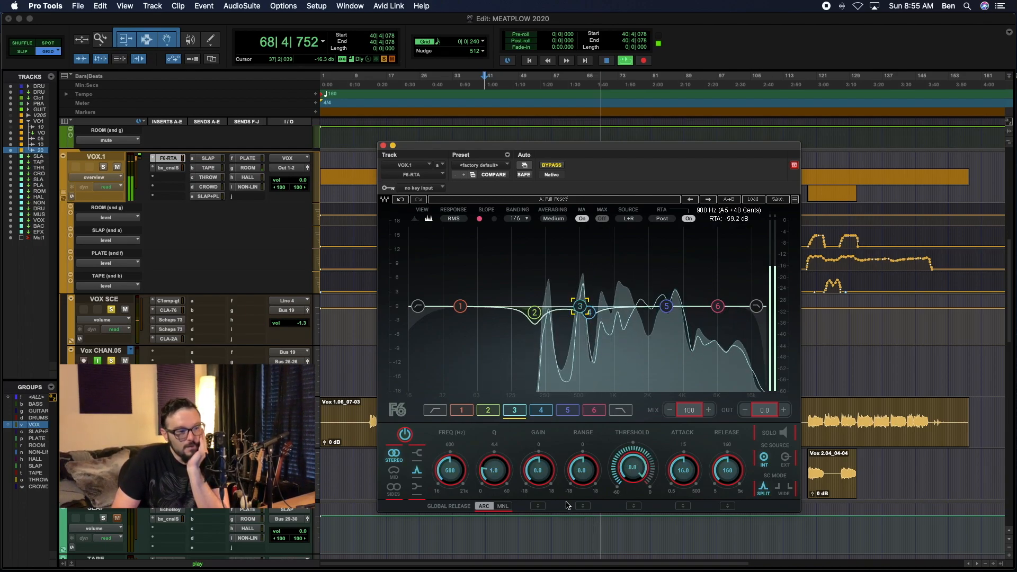
left_click_drag(538, 470, 583, 475)
left_click_drag(494, 473, 494, 457)
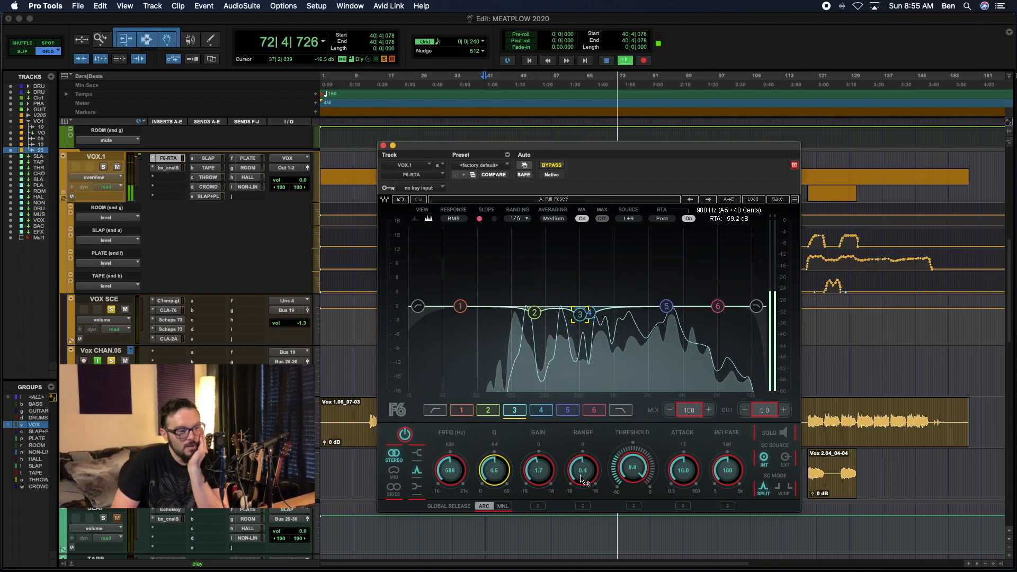
left_click_drag(633, 467, 633, 484)
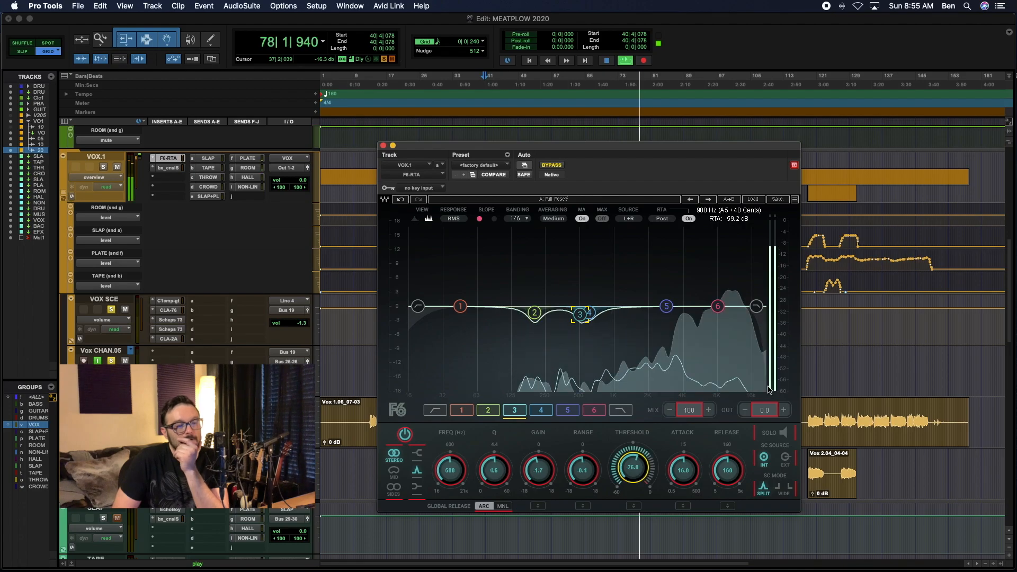
left_click(783, 433)
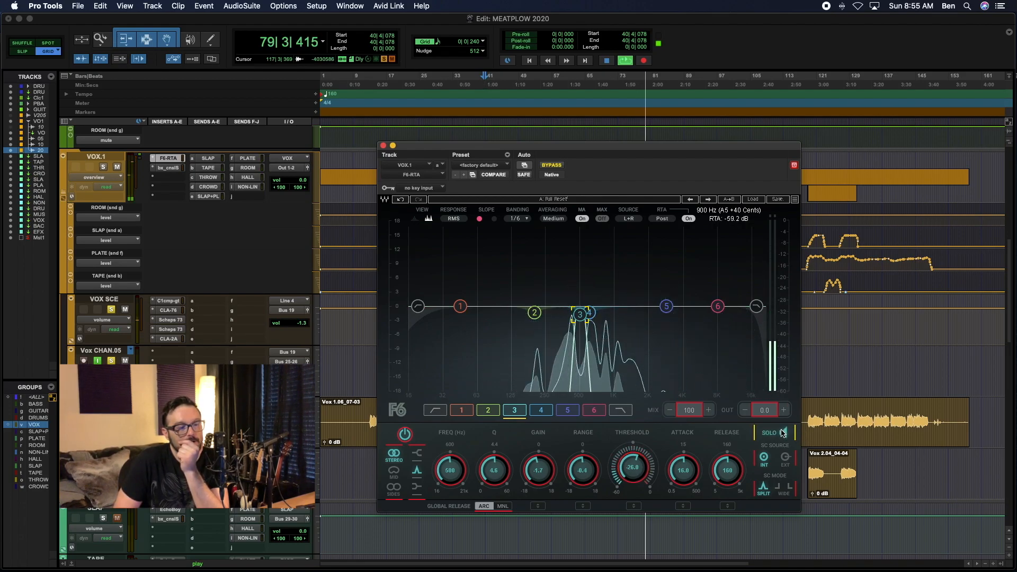
left_click(784, 434)
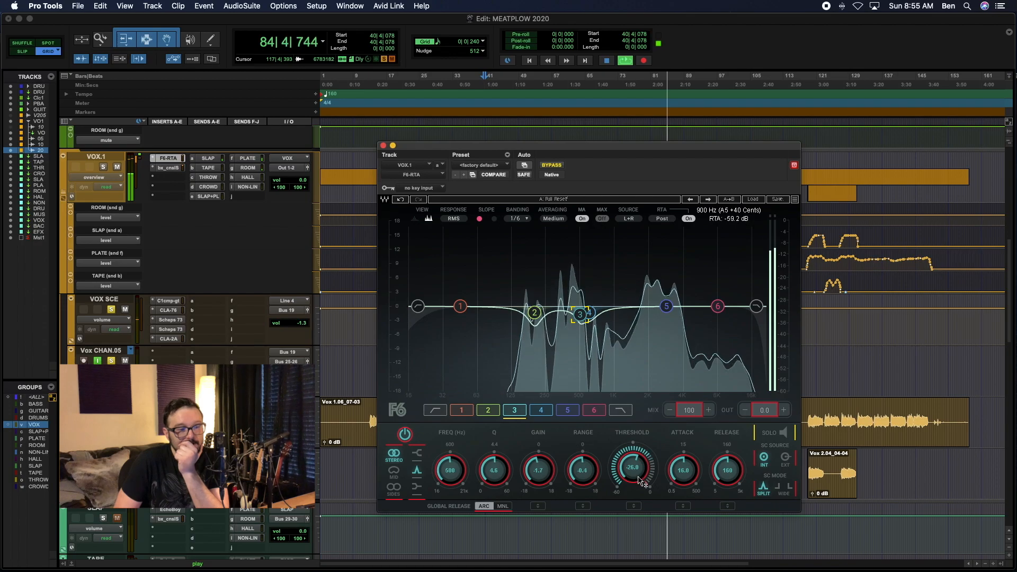
left_click_drag(580, 468, 580, 484)
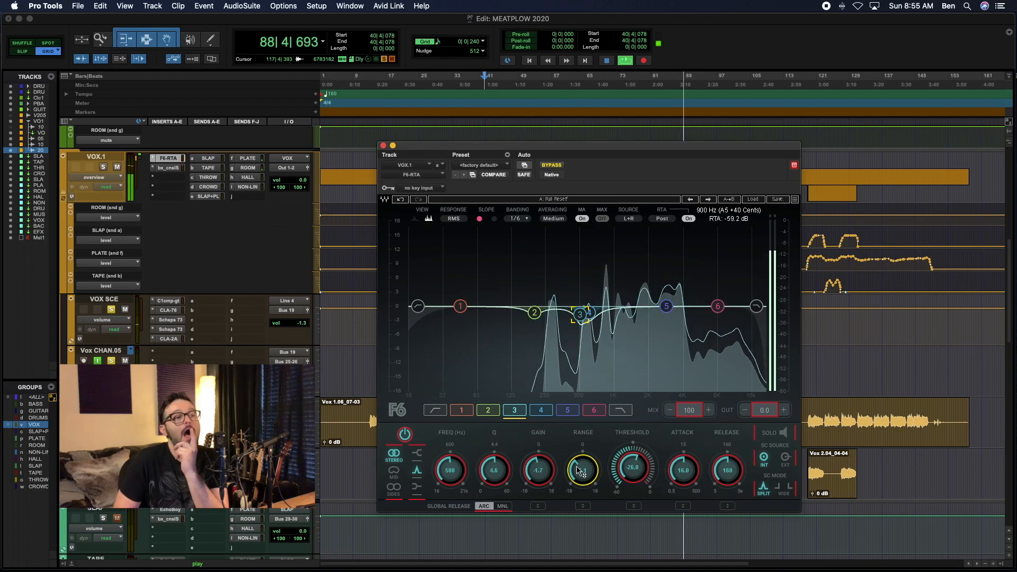
Step: Compare the vocal with the F6-RTA bypassed and active over two playback passages, leaving the plug-in active
left_click(553, 166)
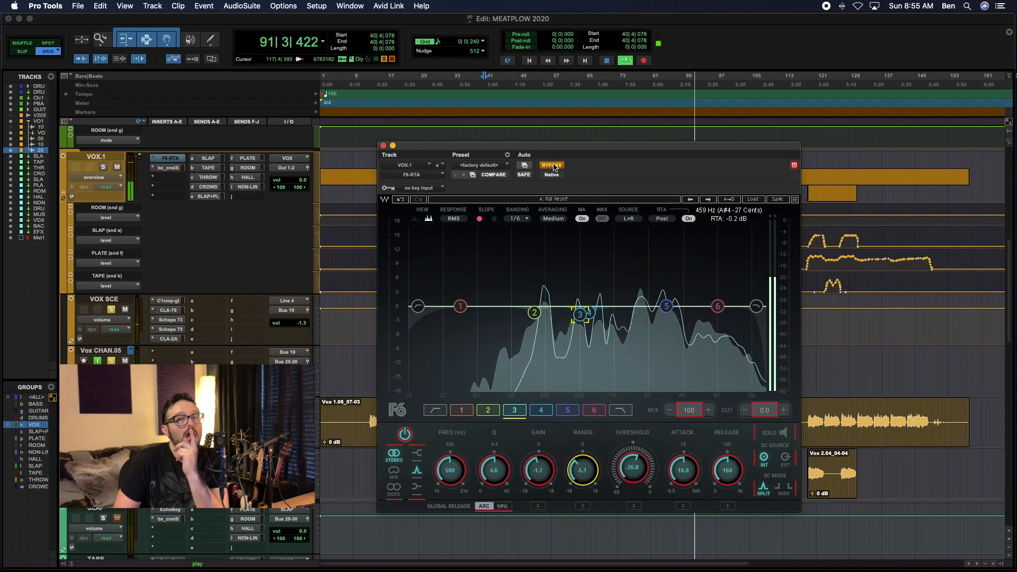
left_click(553, 166)
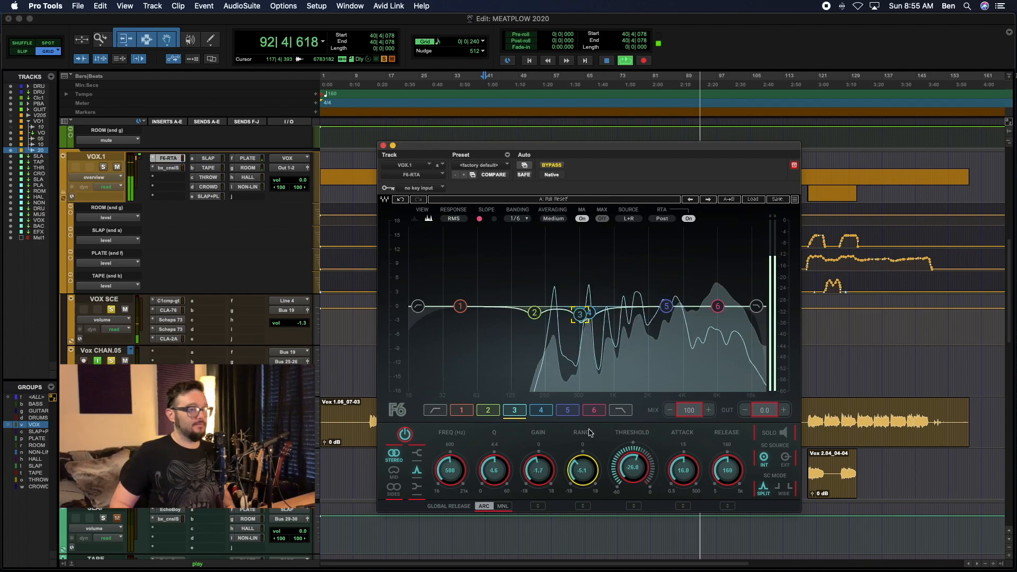
key("space")
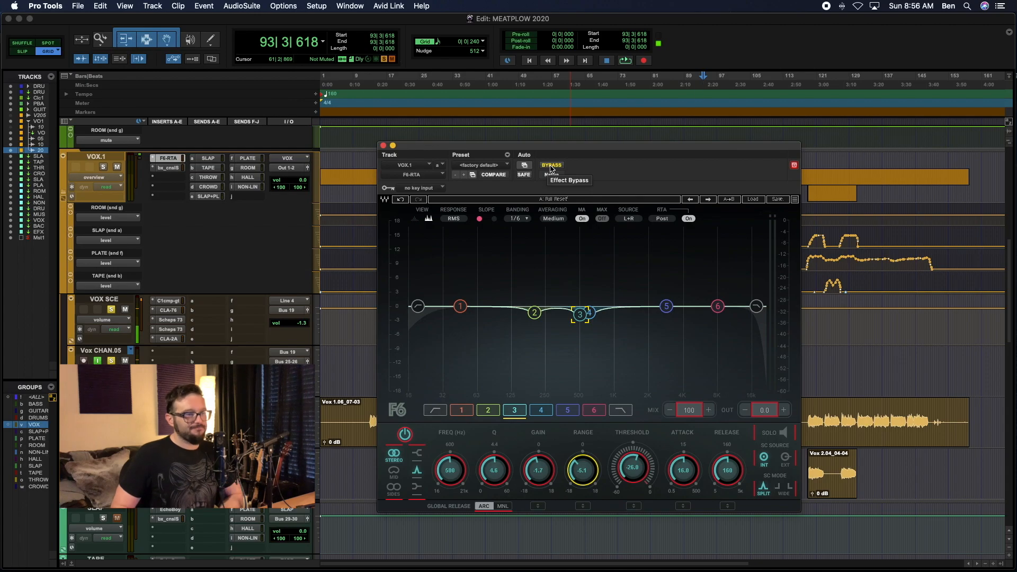
key("space")
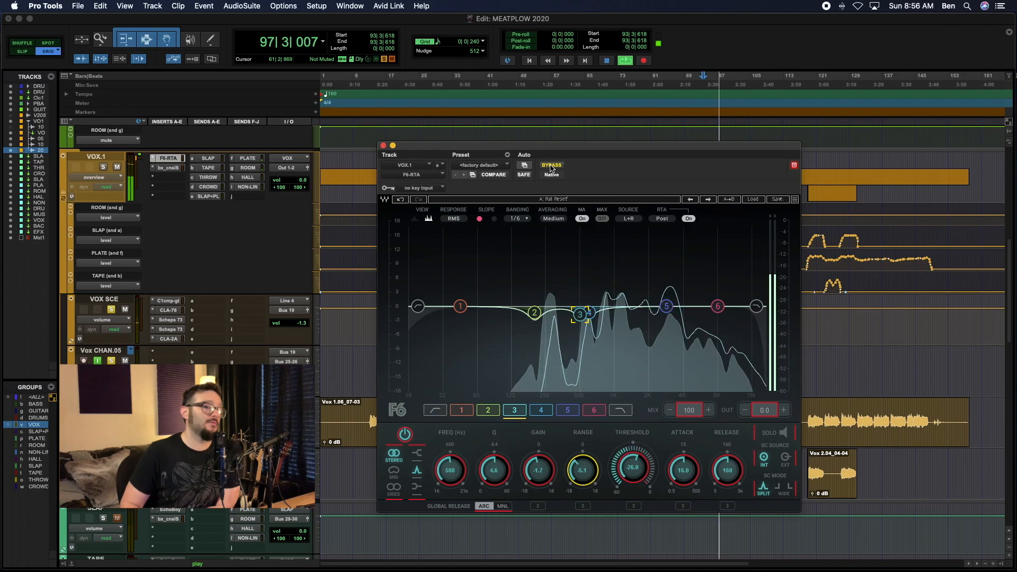
left_click(551, 165)
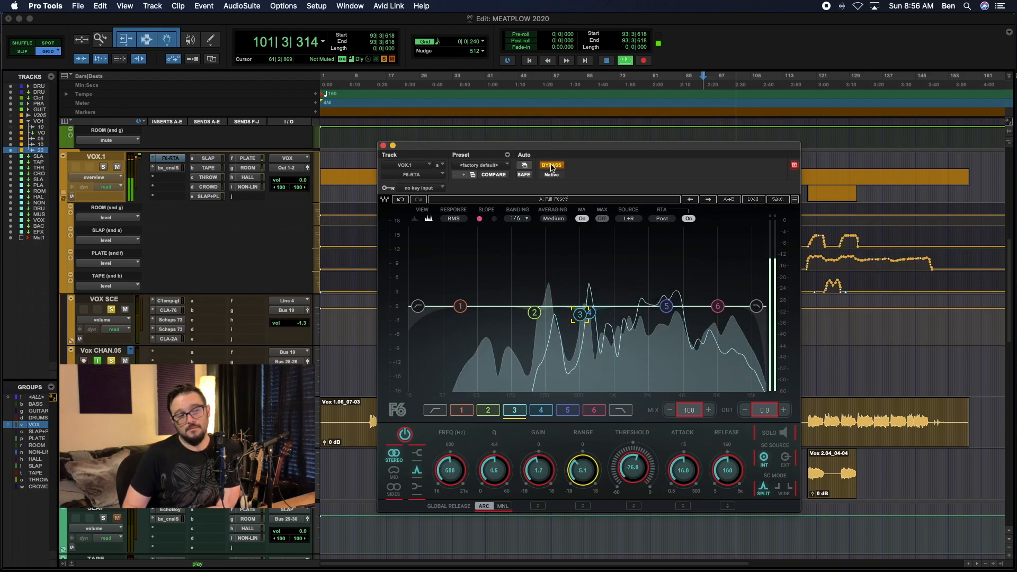
left_click(550, 165)
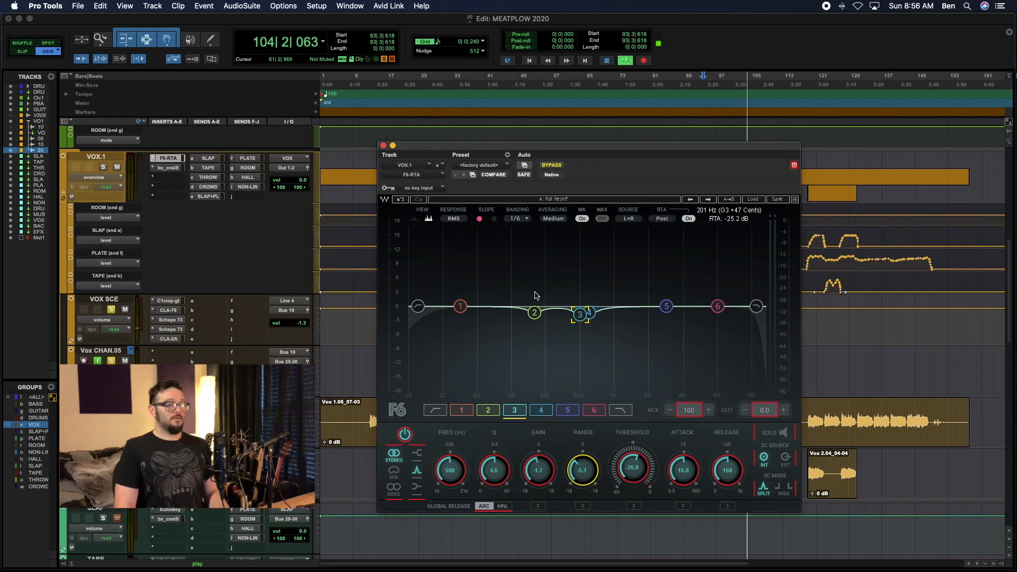
Step: Widen the band 2 cut by setting its Q to 0.9 during playback
left_click(535, 312)
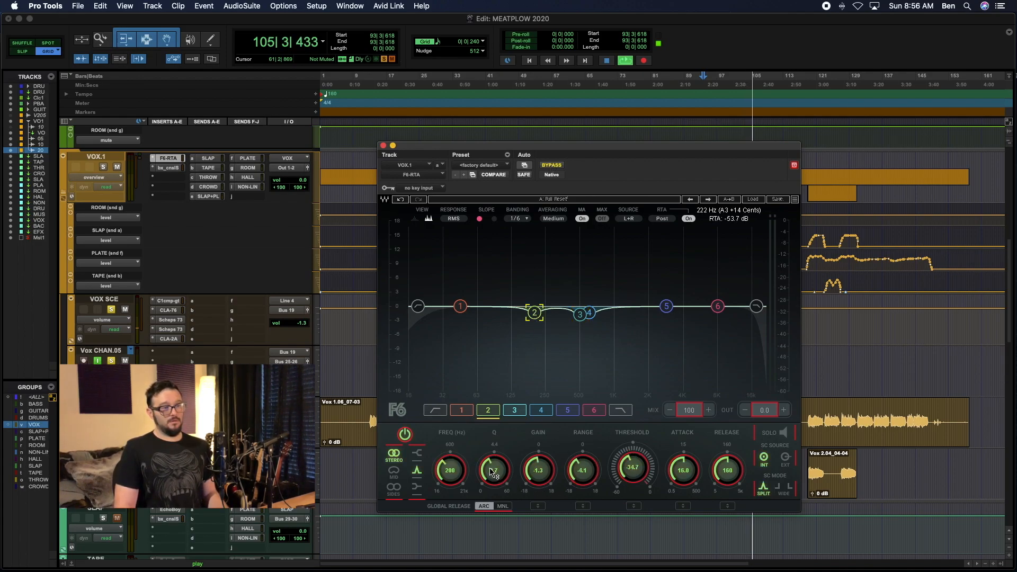
left_click_drag(494, 471, 494, 472)
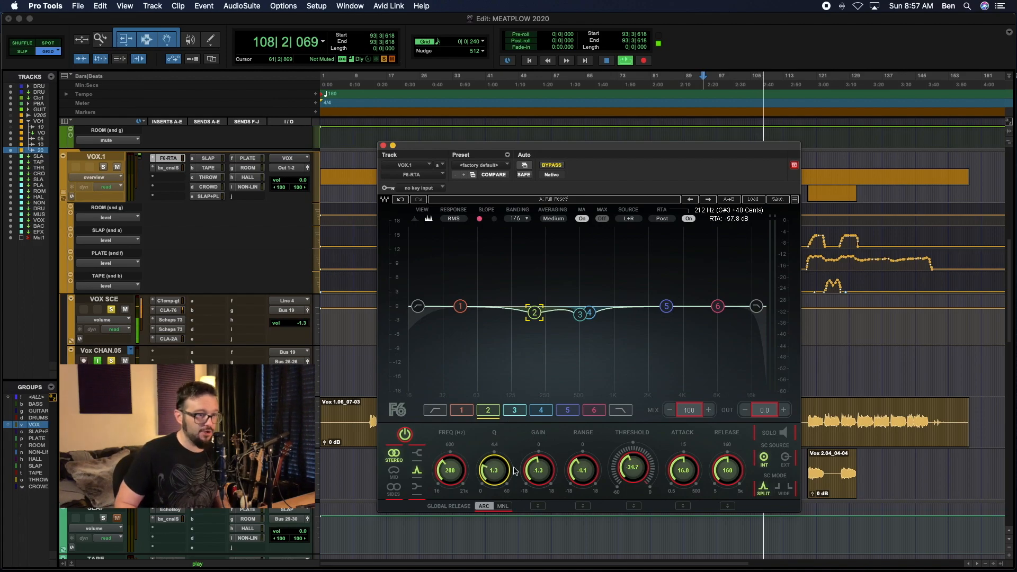
left_click_drag(501, 465, 500, 472)
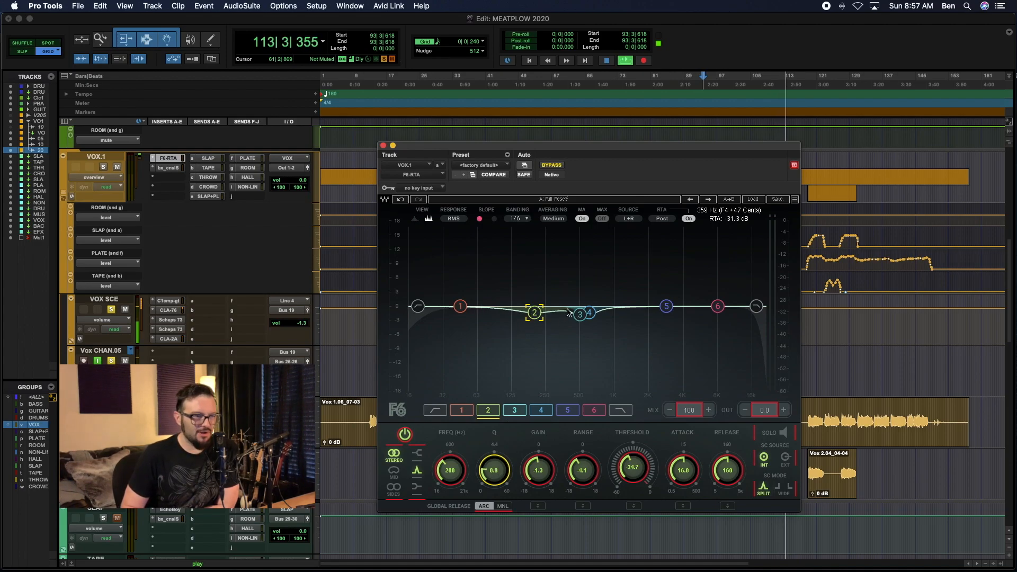
Step: Narrow the band 4 cut by setting its Q to 4.2 and stop playback
left_click(583, 314)
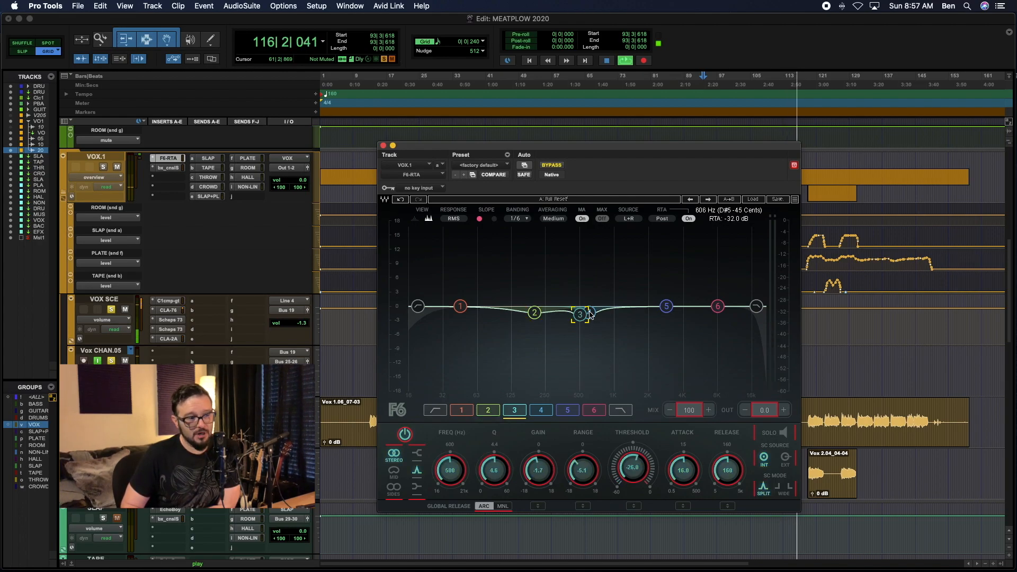
left_click(590, 313)
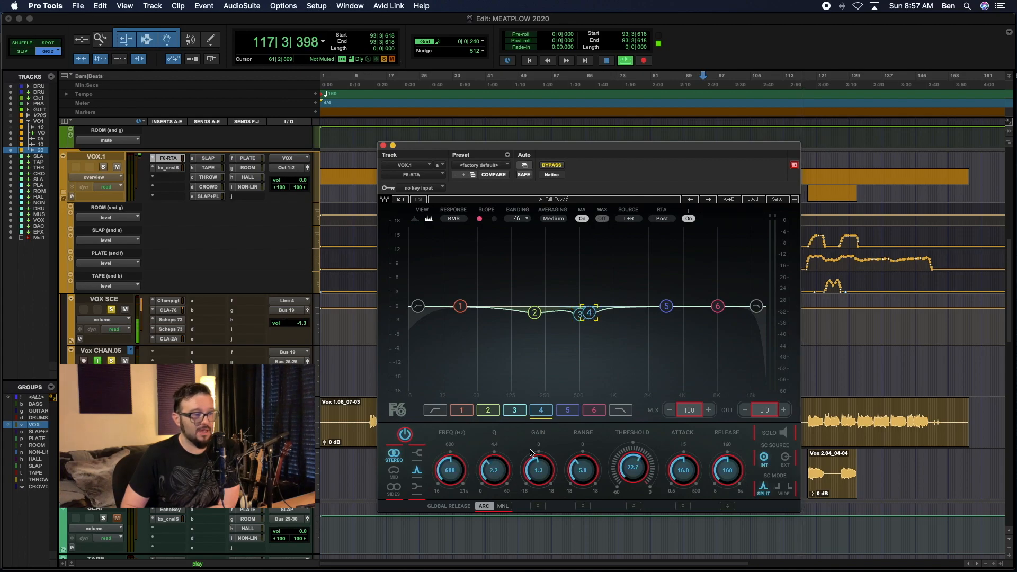
scroll(589, 313, "up", 5)
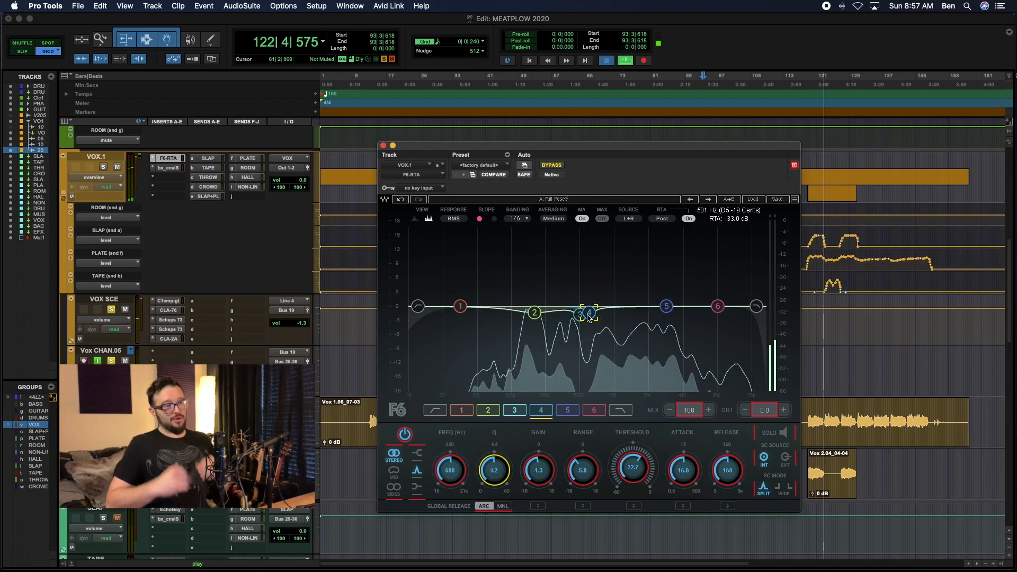
key("space")
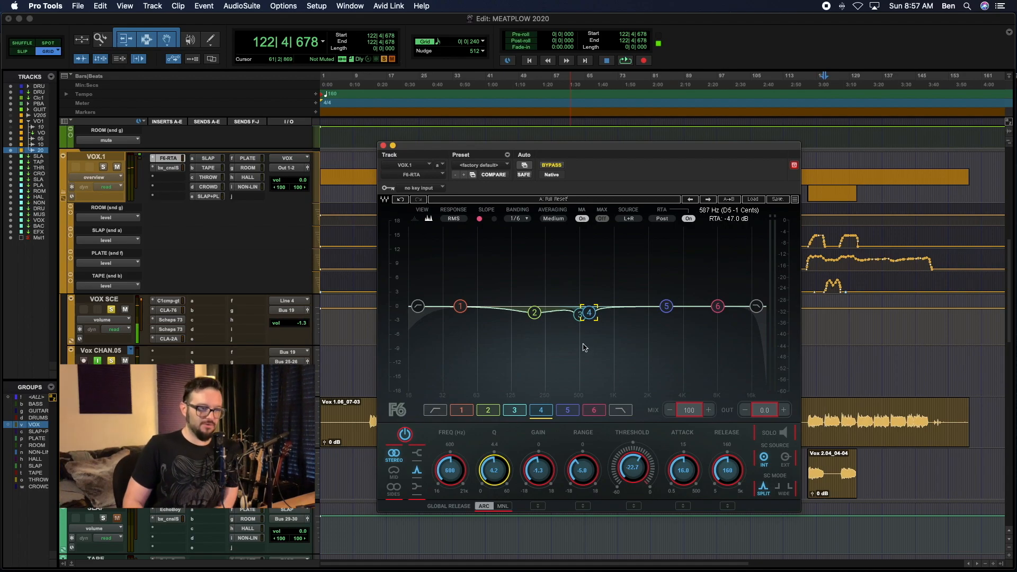
Step: Set band 3's gain to -1.5
left_click(578, 317)
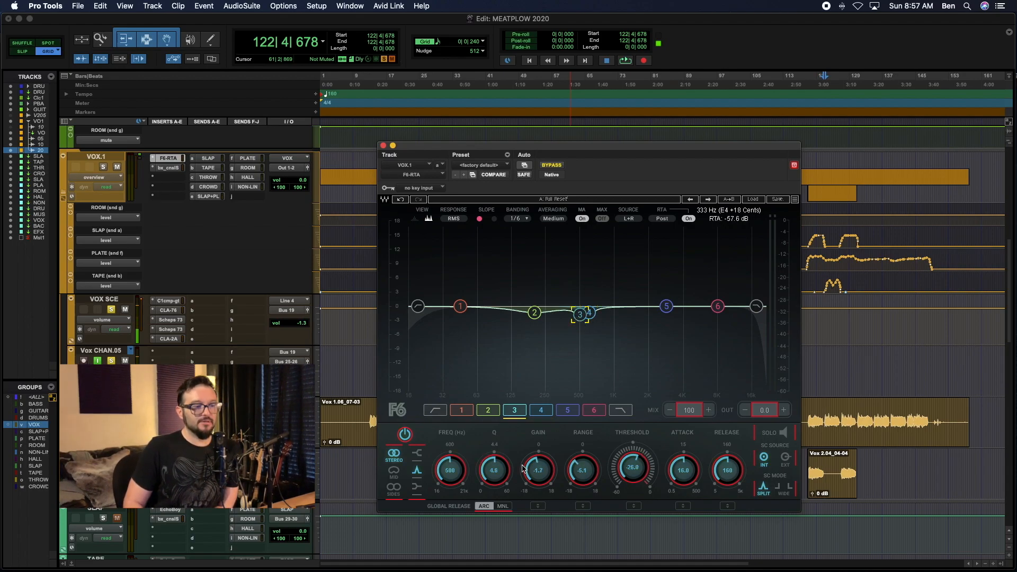
left_click_drag(538, 469, 538, 463)
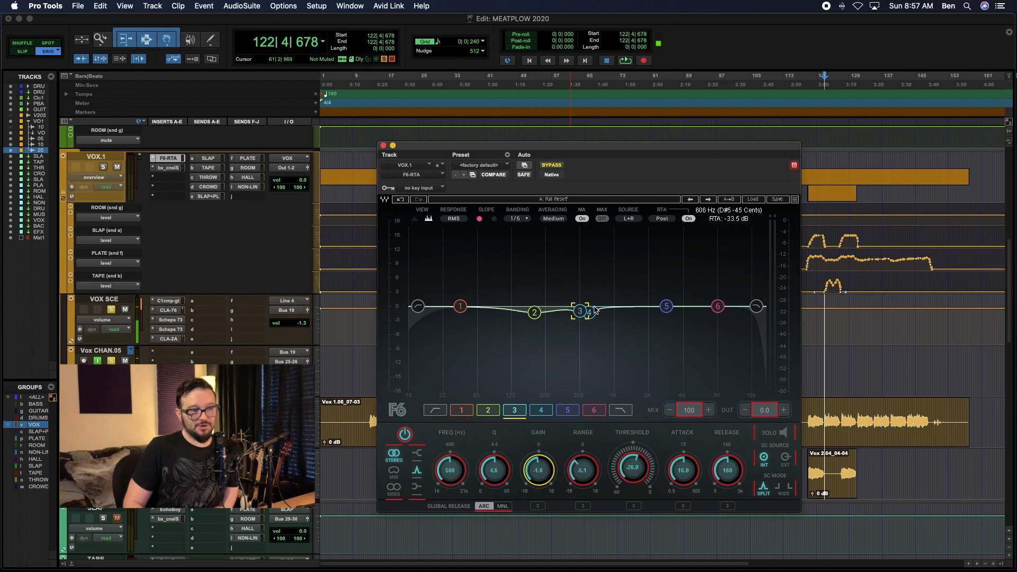
left_click_drag(580, 311, 580, 313)
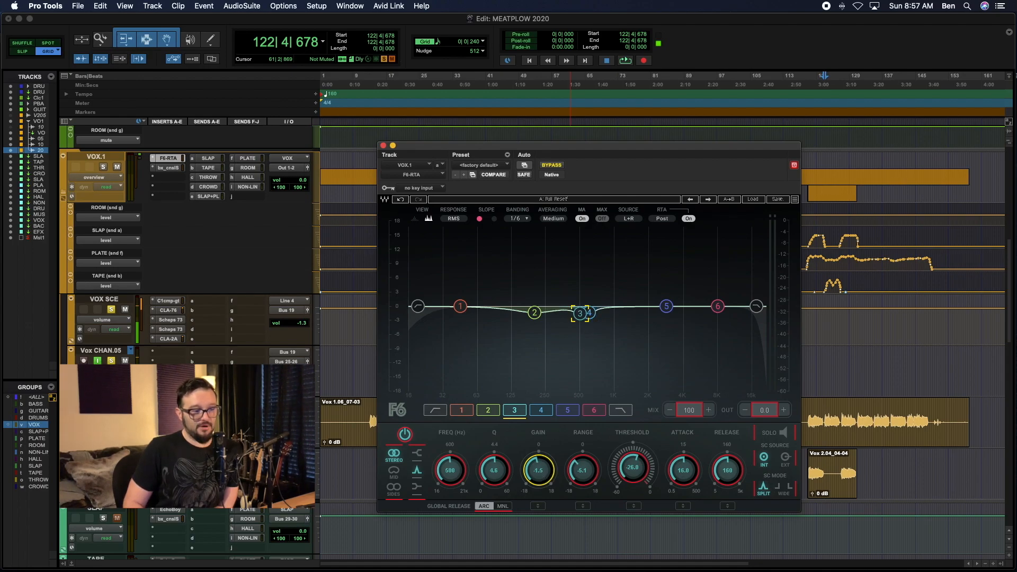
left_click(587, 312)
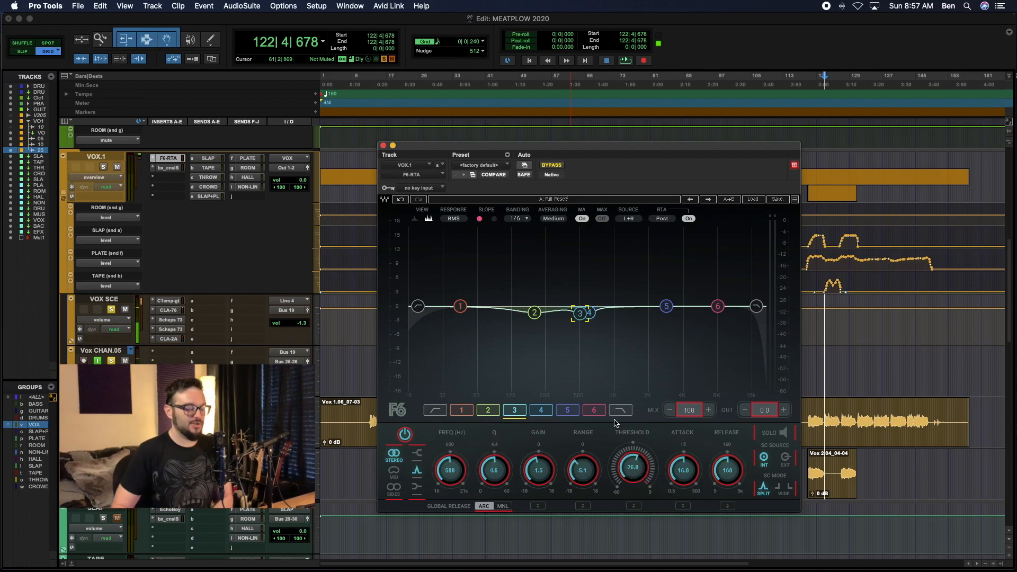
Step: Play the vocal passage and set band 2's range to -5.9 during playback
key("space")
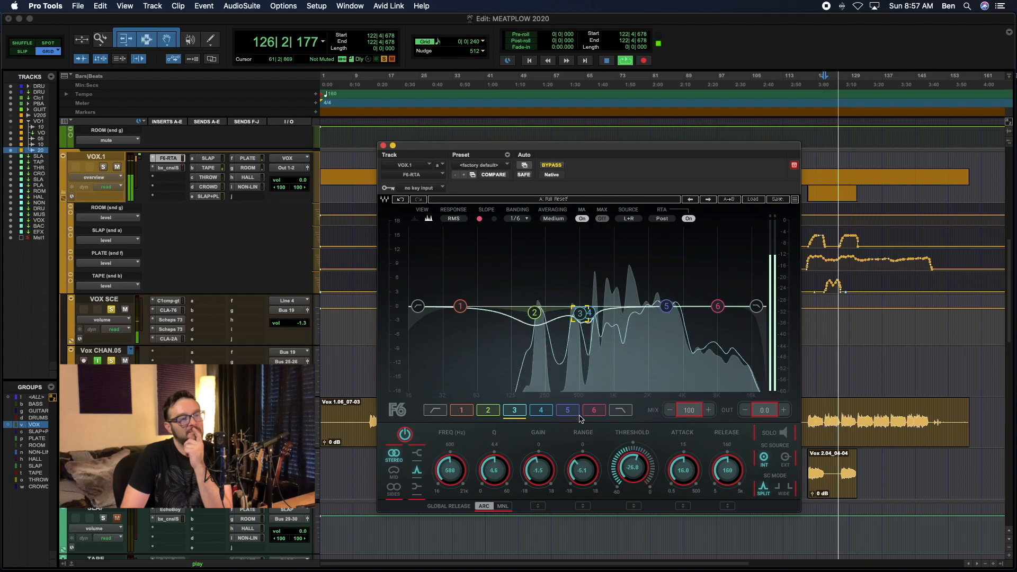
left_click(535, 313)
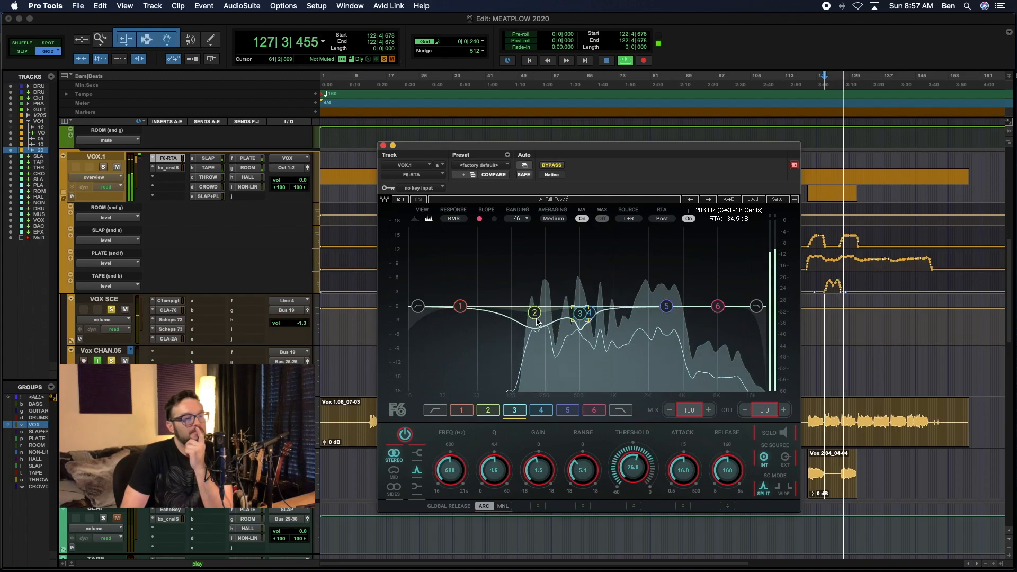
left_click_drag(582, 470, 582, 476)
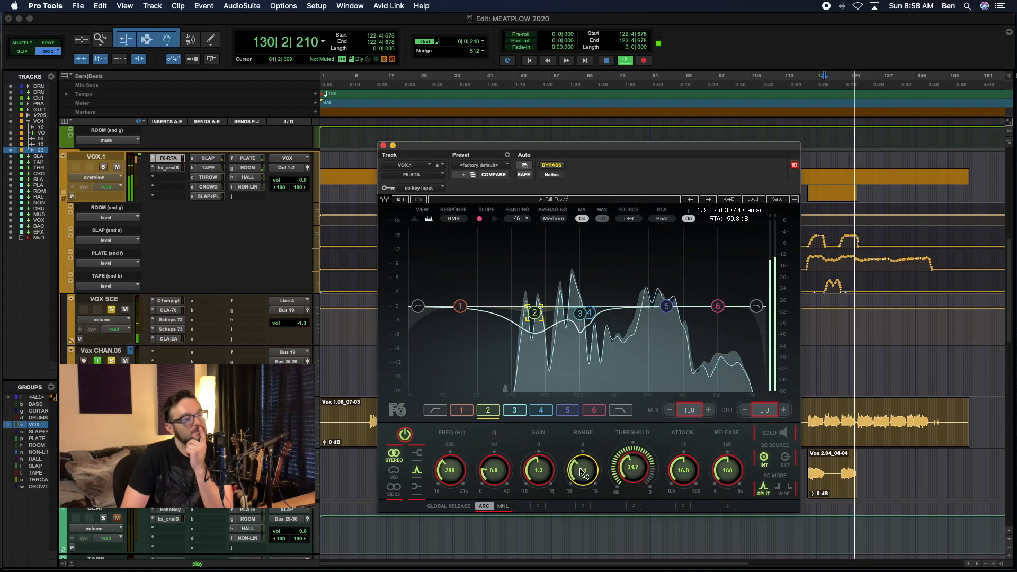
left_click_drag(582, 470, 582, 474)
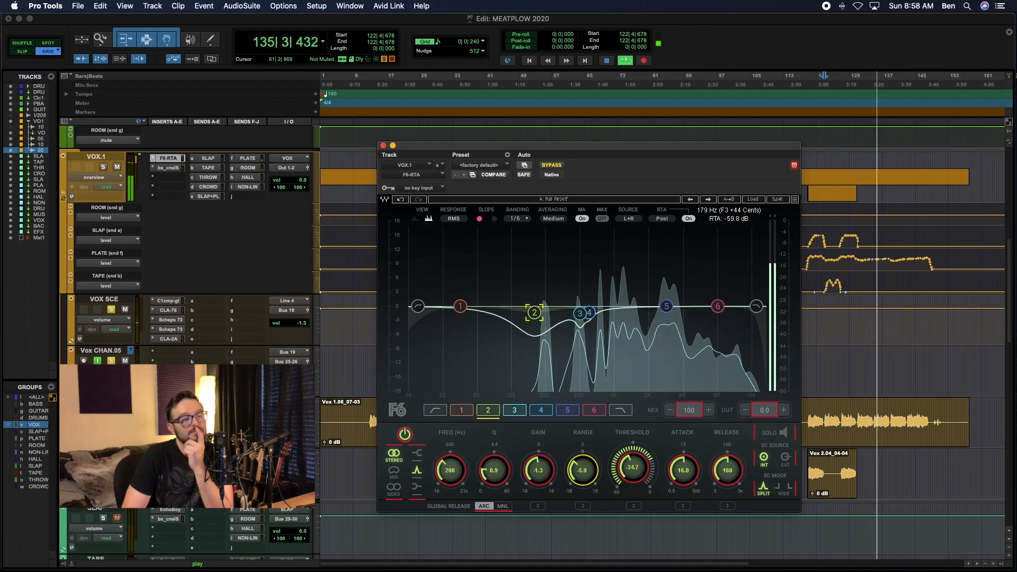
left_click_drag(580, 462, 580, 450)
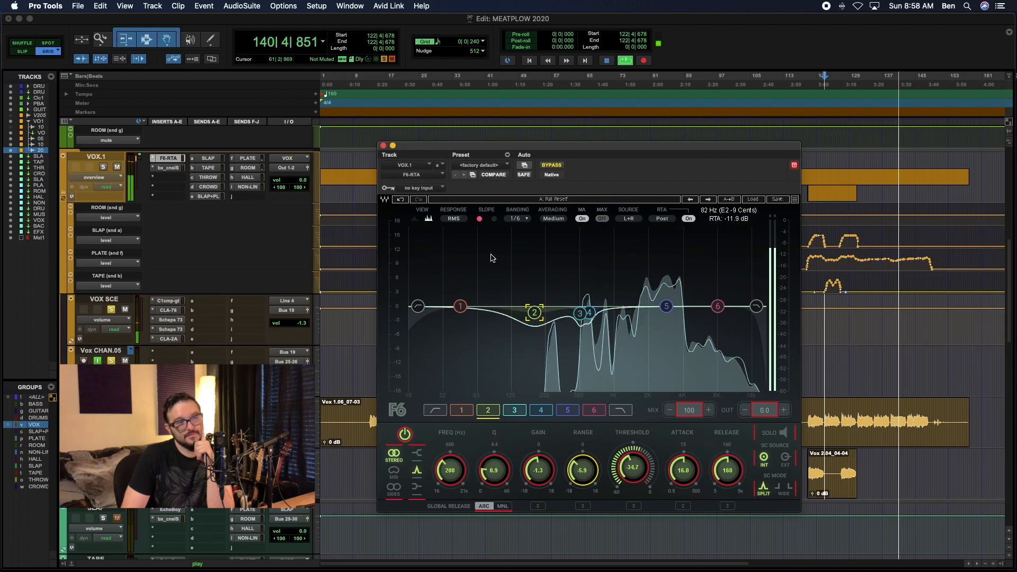
Step: Compare the vocal with the F6-RTA bypassed and active, leave it active and close the plug-in window
left_click(553, 165)
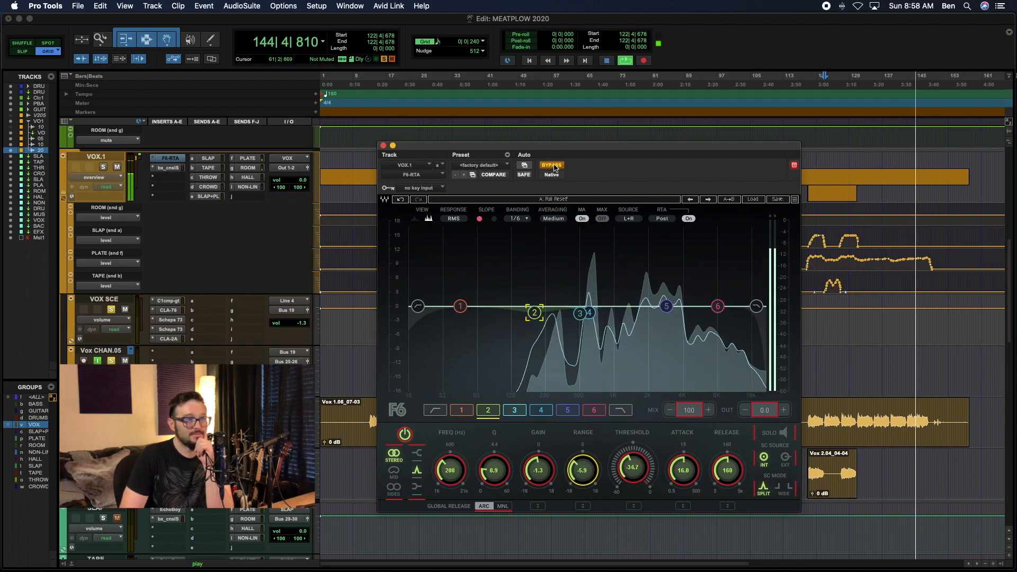
left_click(552, 166)
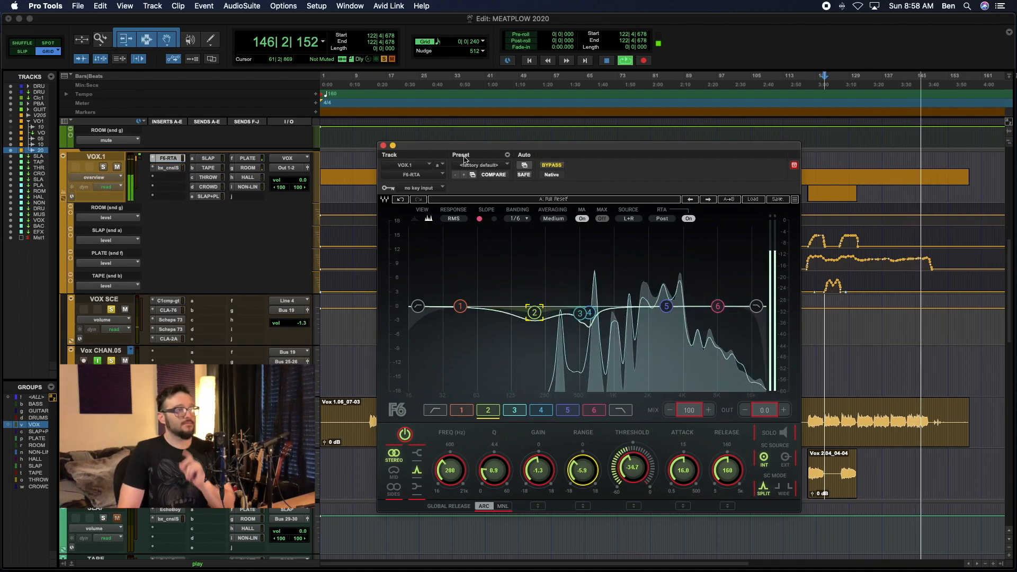
left_click(383, 145)
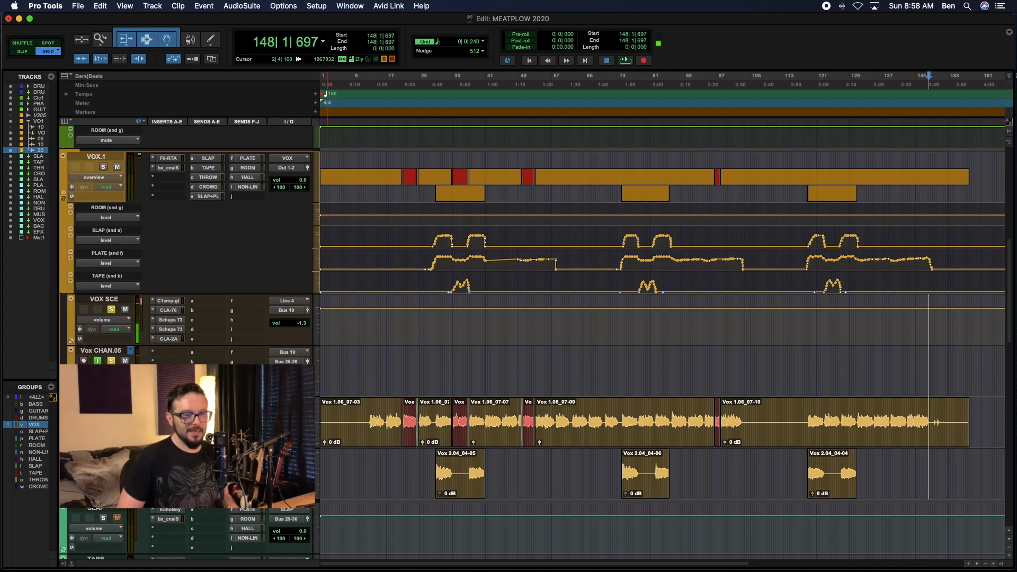
Step: Clear the vocal solos, play the full mix from 11|4|000 and raise the VOX.1 volume to +1.2 dB
left_click(365, 409)
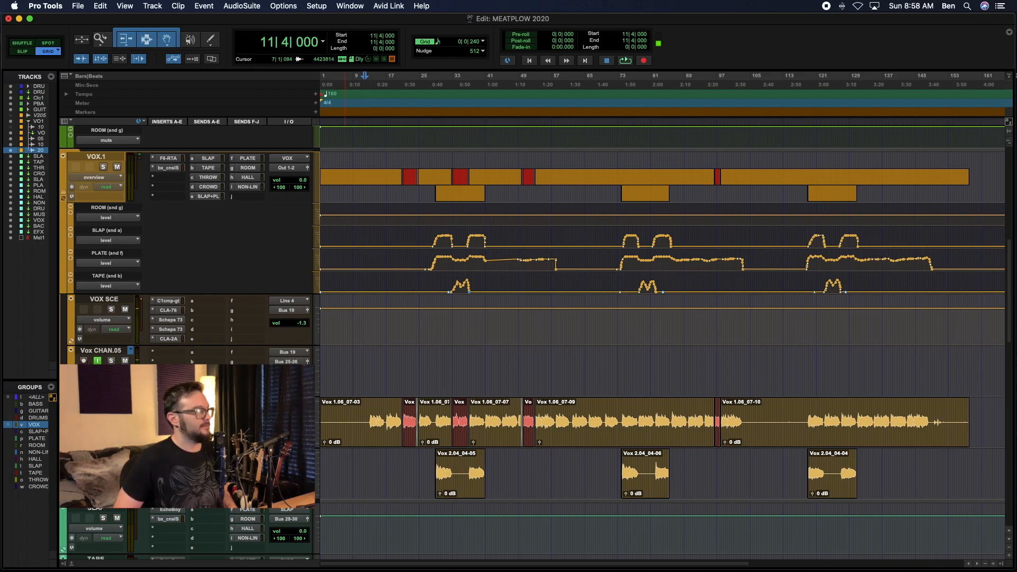
key("space")
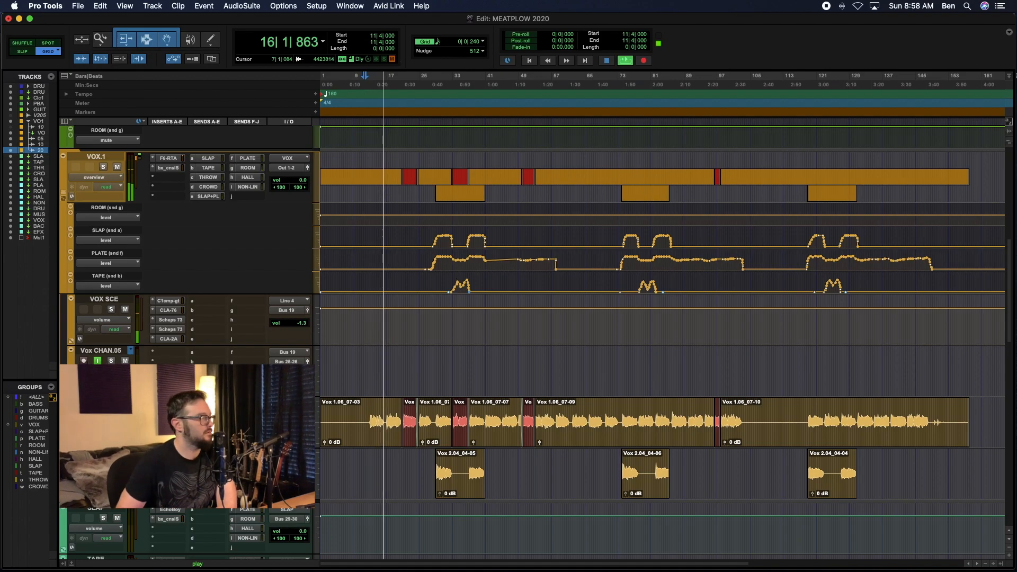
scroll(170, 317, "up", 3)
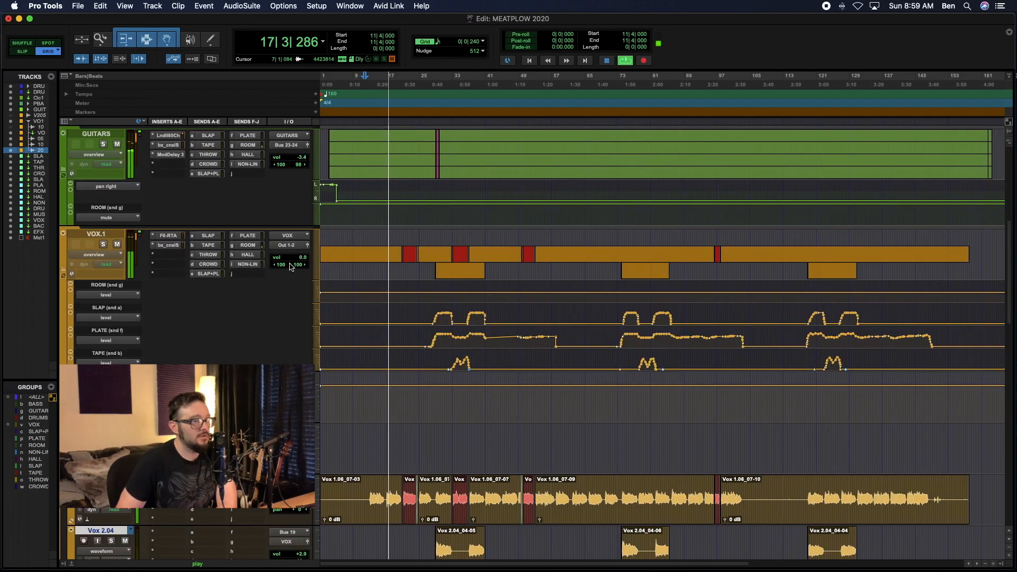
left_click_drag(289, 263, 289, 260)
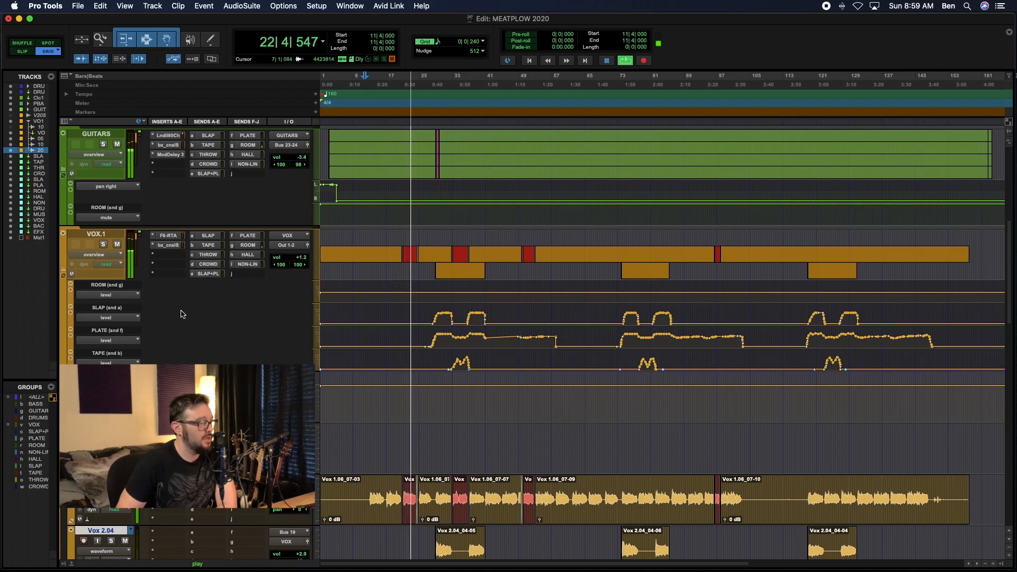
Step: Raise the VOX.1 volume to +1.8 dB while listening to the mix, and stop playback
scroll(182, 314, "down", 5)
scroll(181, 313, "down", 5)
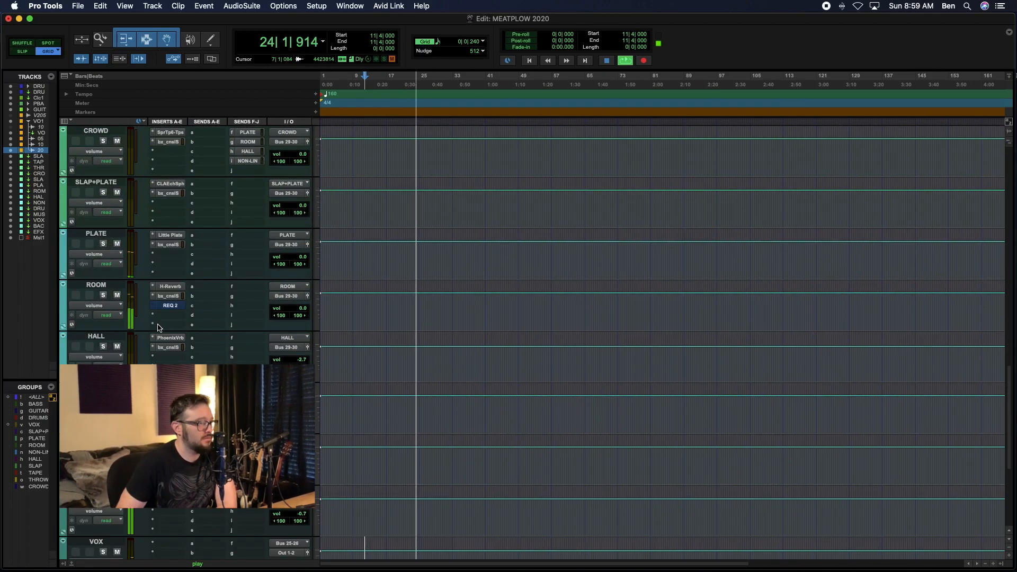
scroll(158, 326, "up", 3)
scroll(154, 327, "up", 2)
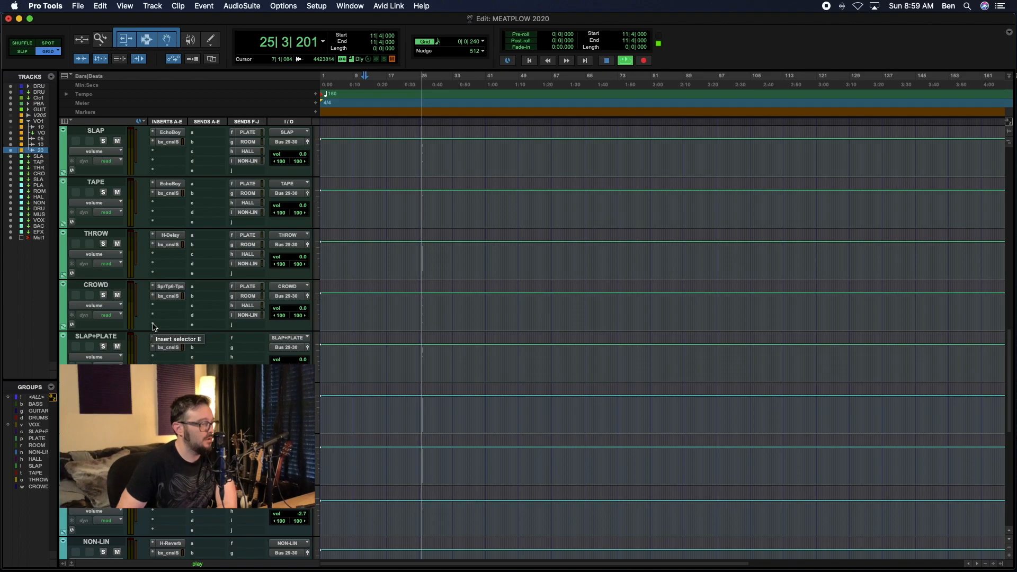
scroll(156, 336, "up", 5)
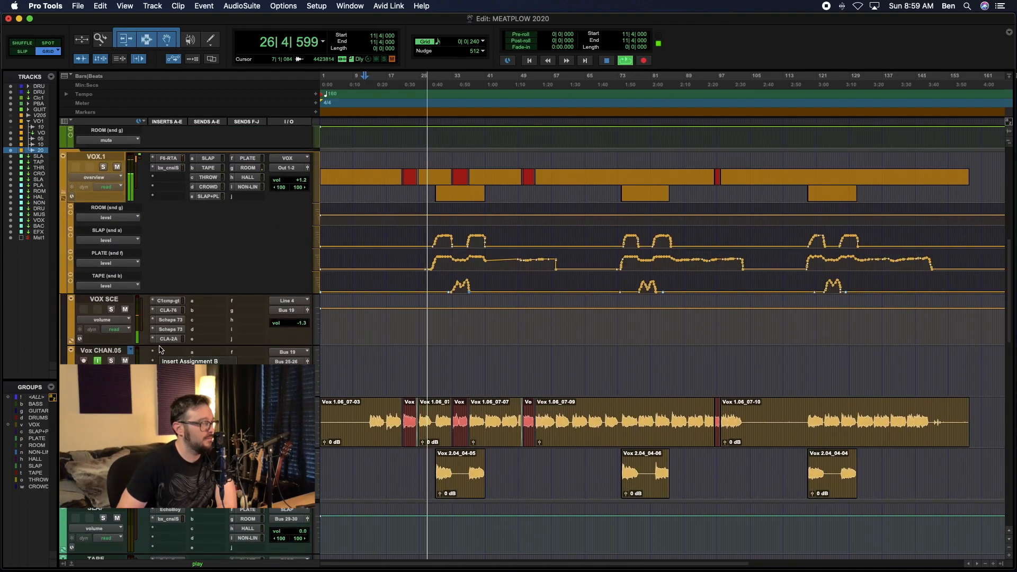
scroll(160, 350, "up", 3)
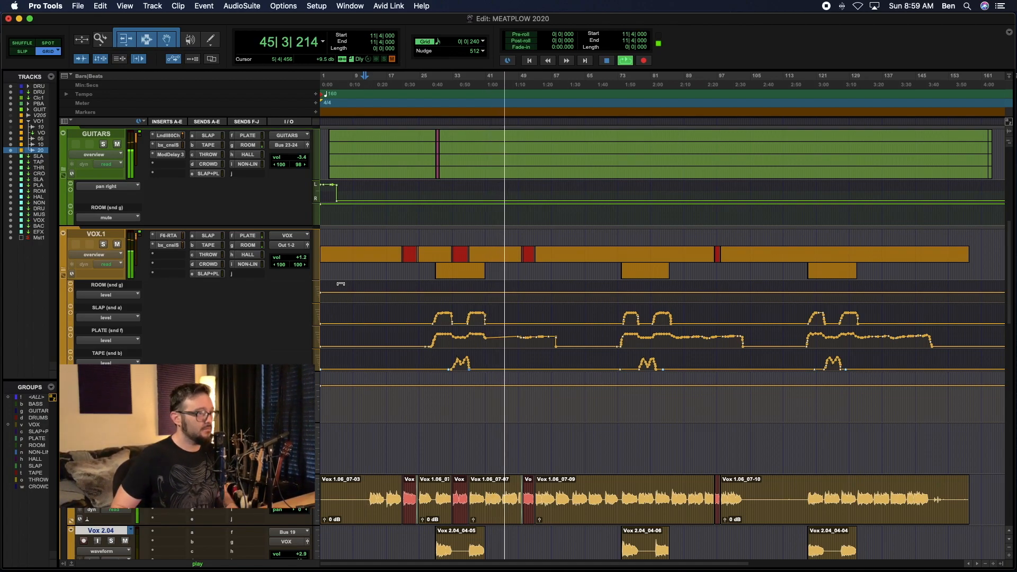
left_click_drag(292, 261, 292, 260)
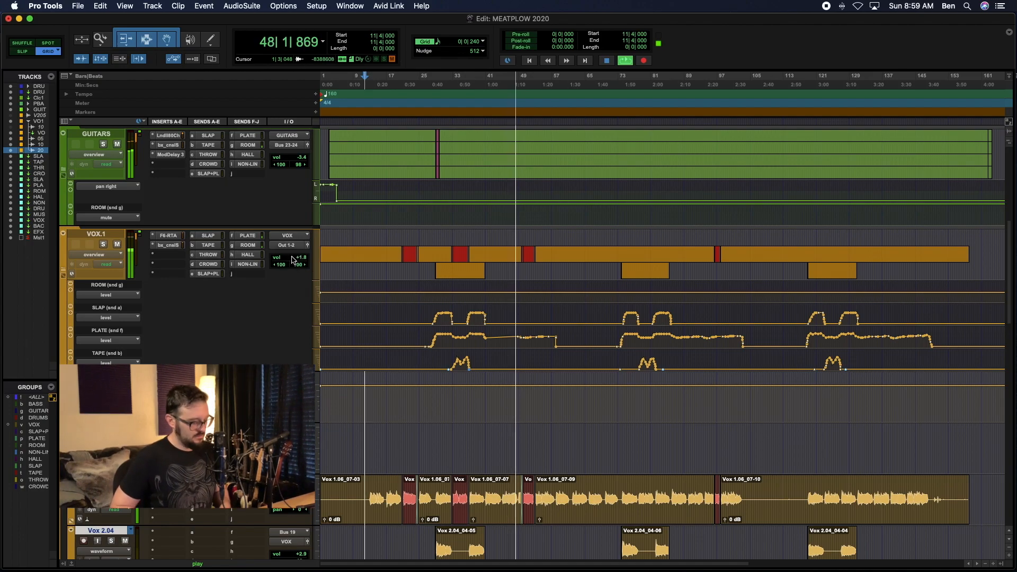
key("space")
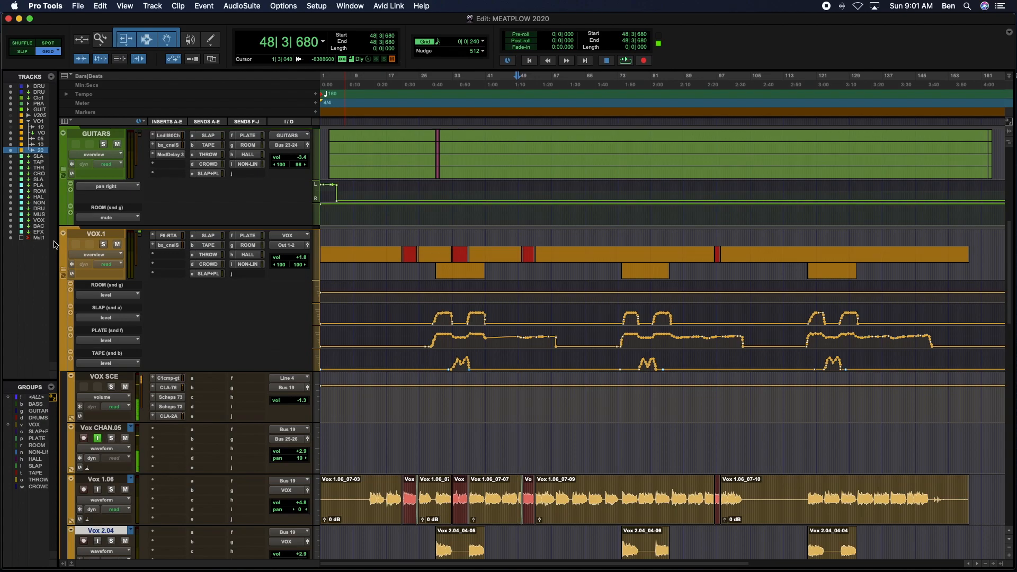
Step: Mute the VOX SCE track and play the full mix from 2|3|240
left_click(327, 137)
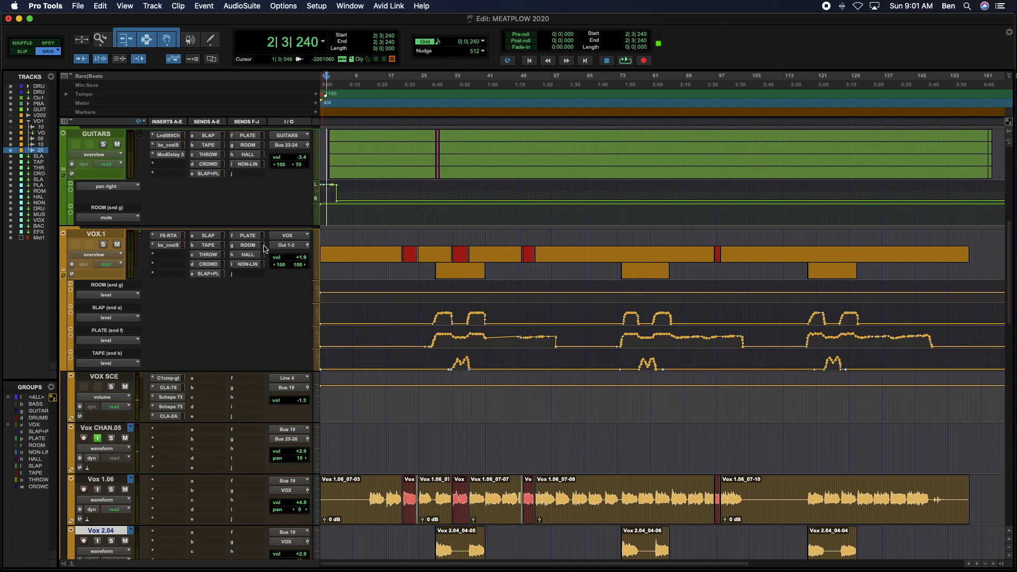
left_click(126, 388)
key("space")
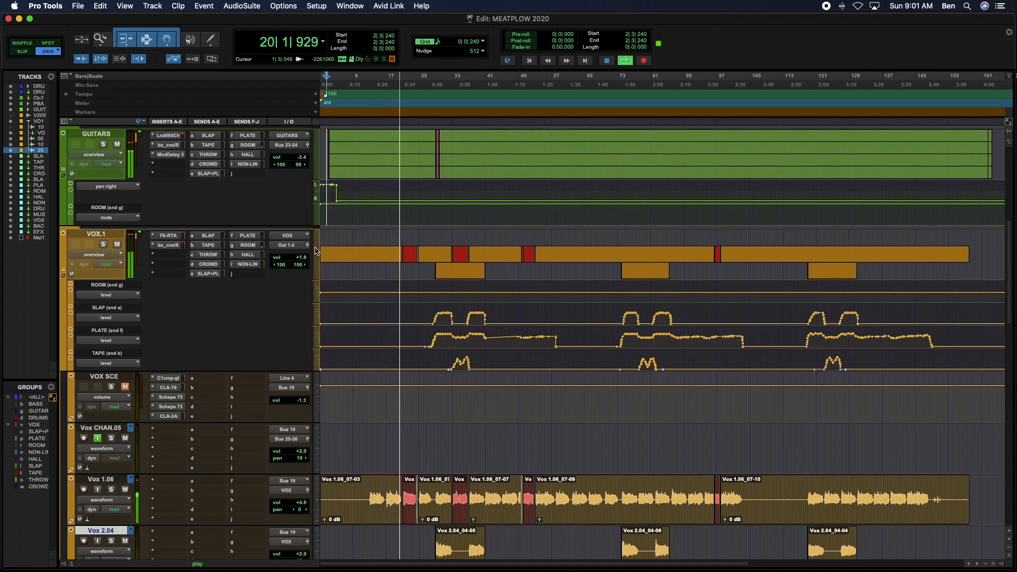
Step: Settle the VOX.1 volume at +1.5 dB during playback and save the session
left_click(291, 260)
left_click_drag(292, 261, 292, 261)
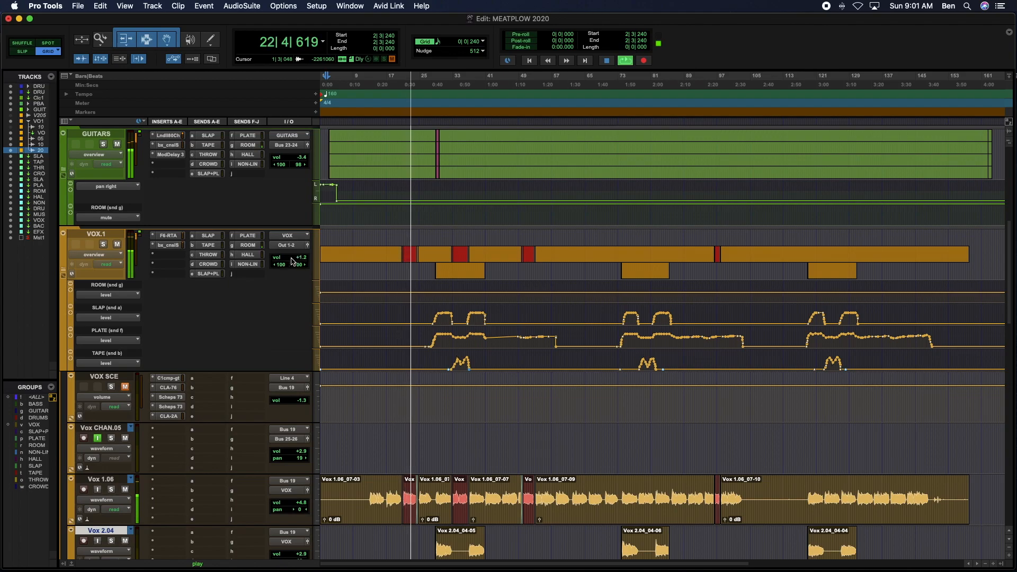
left_click(292, 261, "super")
left_click(291, 261, "super")
left_click(291, 259, "super")
left_click_drag(291, 259, 292, 260)
key("super+s")
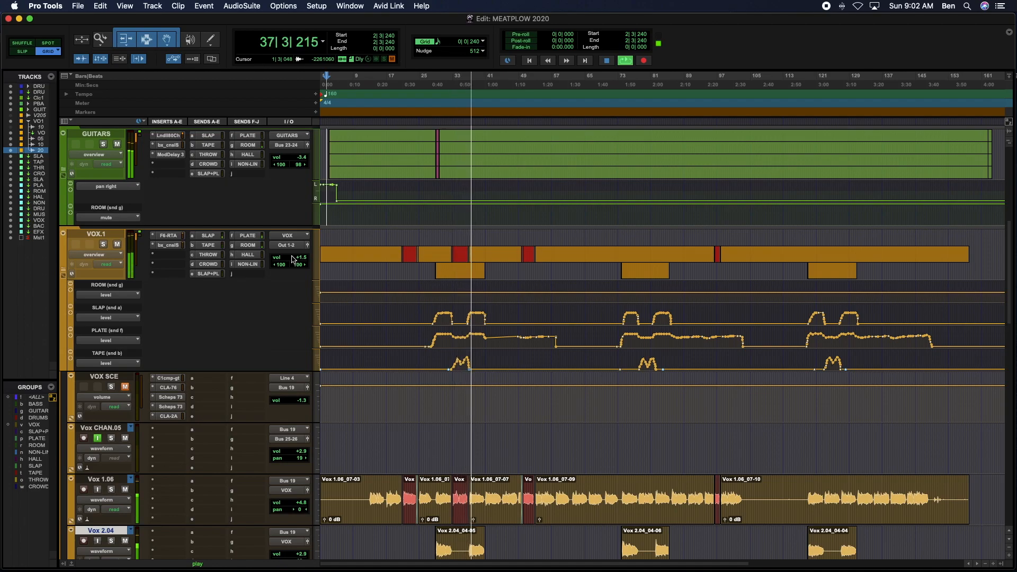
scroll(275, 344, "down", 15)
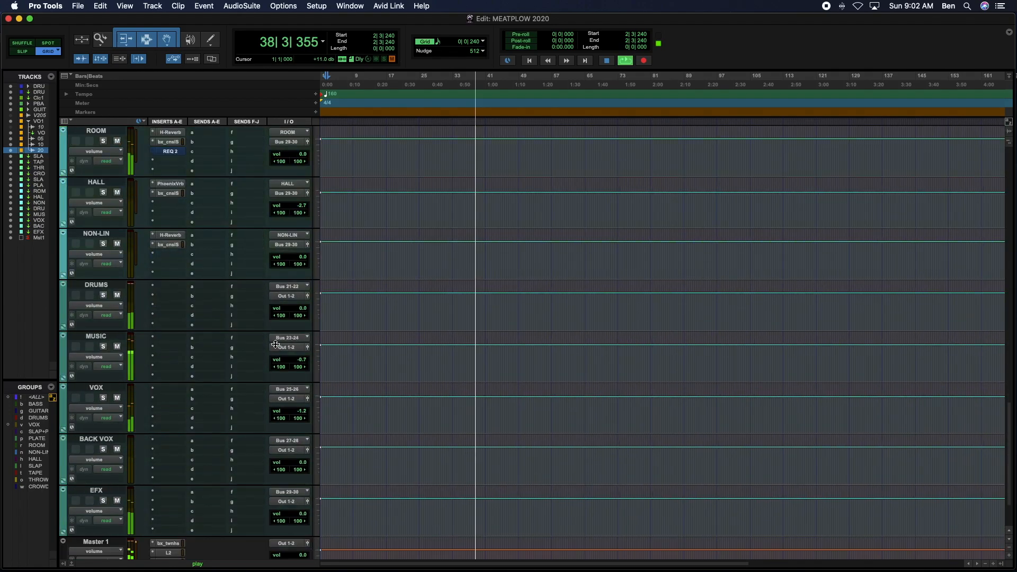
scroll(275, 344, "up", 5)
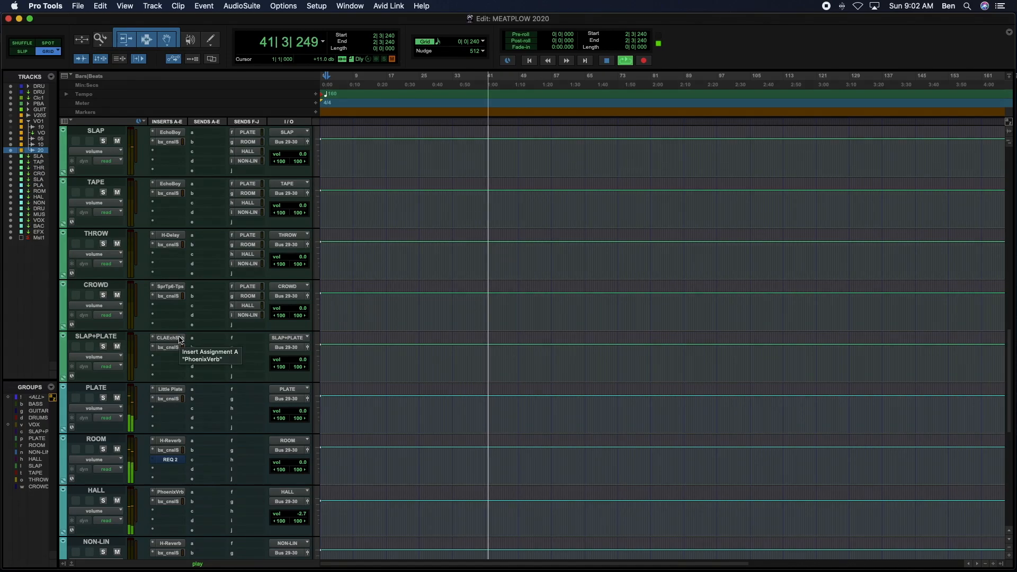
scroll(179, 340, "up", 2)
scroll(269, 251, "up", 10)
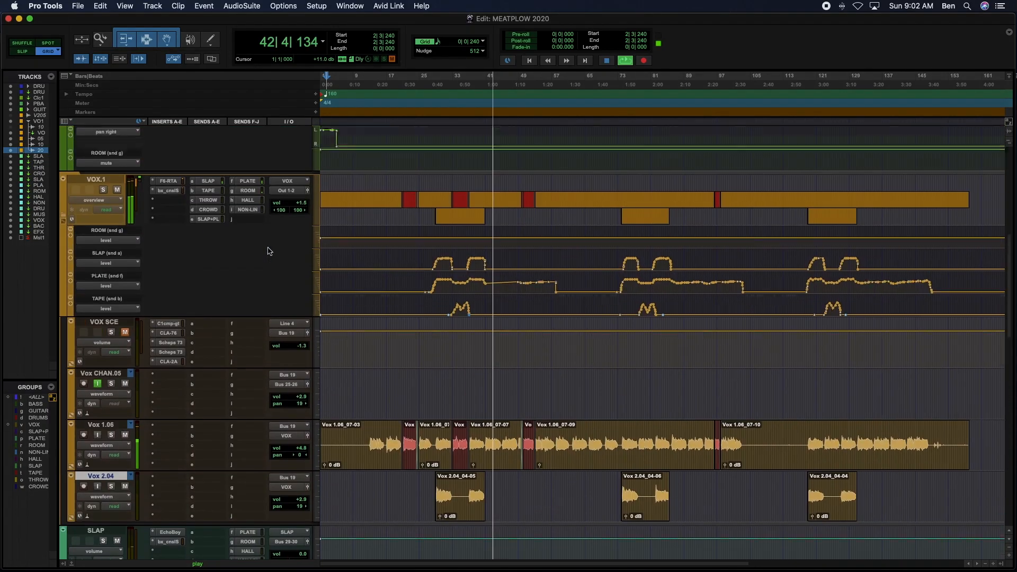
scroll(270, 251, "down", 5)
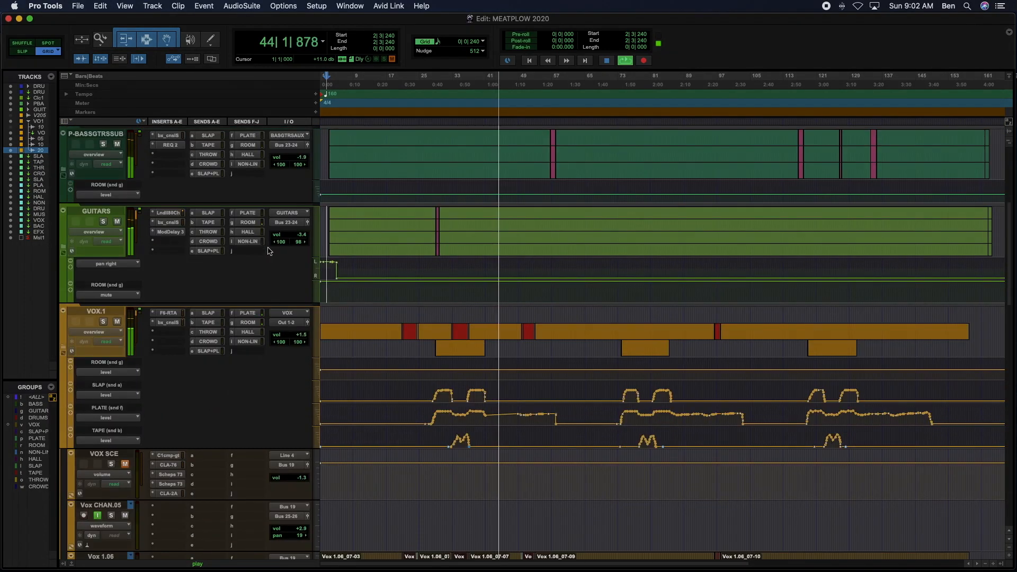